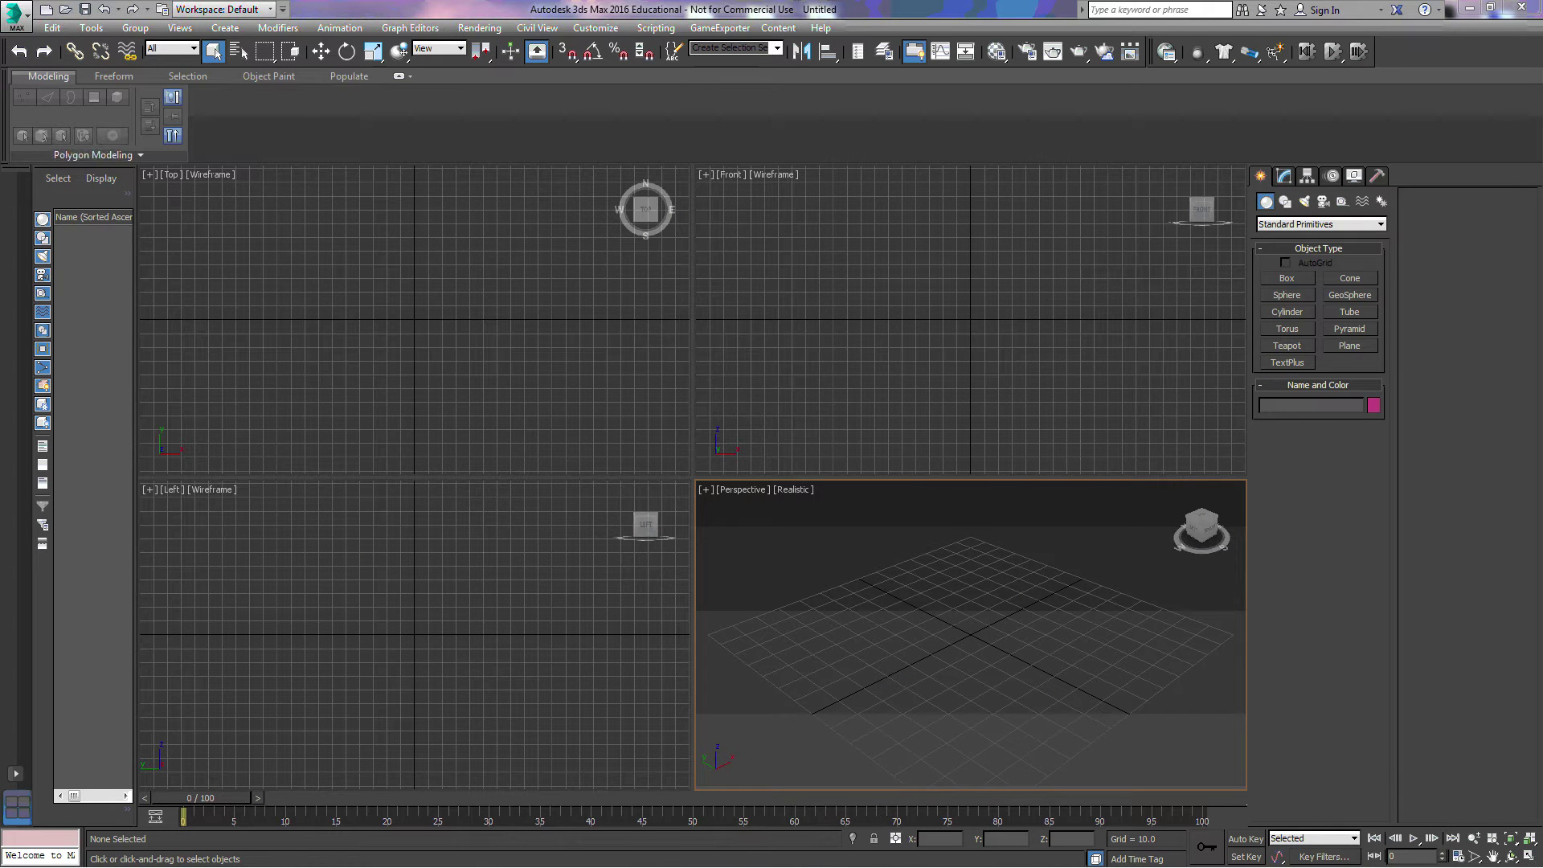
Draw an open curved spline in the Left view, about 78 wide and 91 high, from a short horizontal top segment down toward the origin
{"action": "left_click", "coordinate": [1286, 202]}
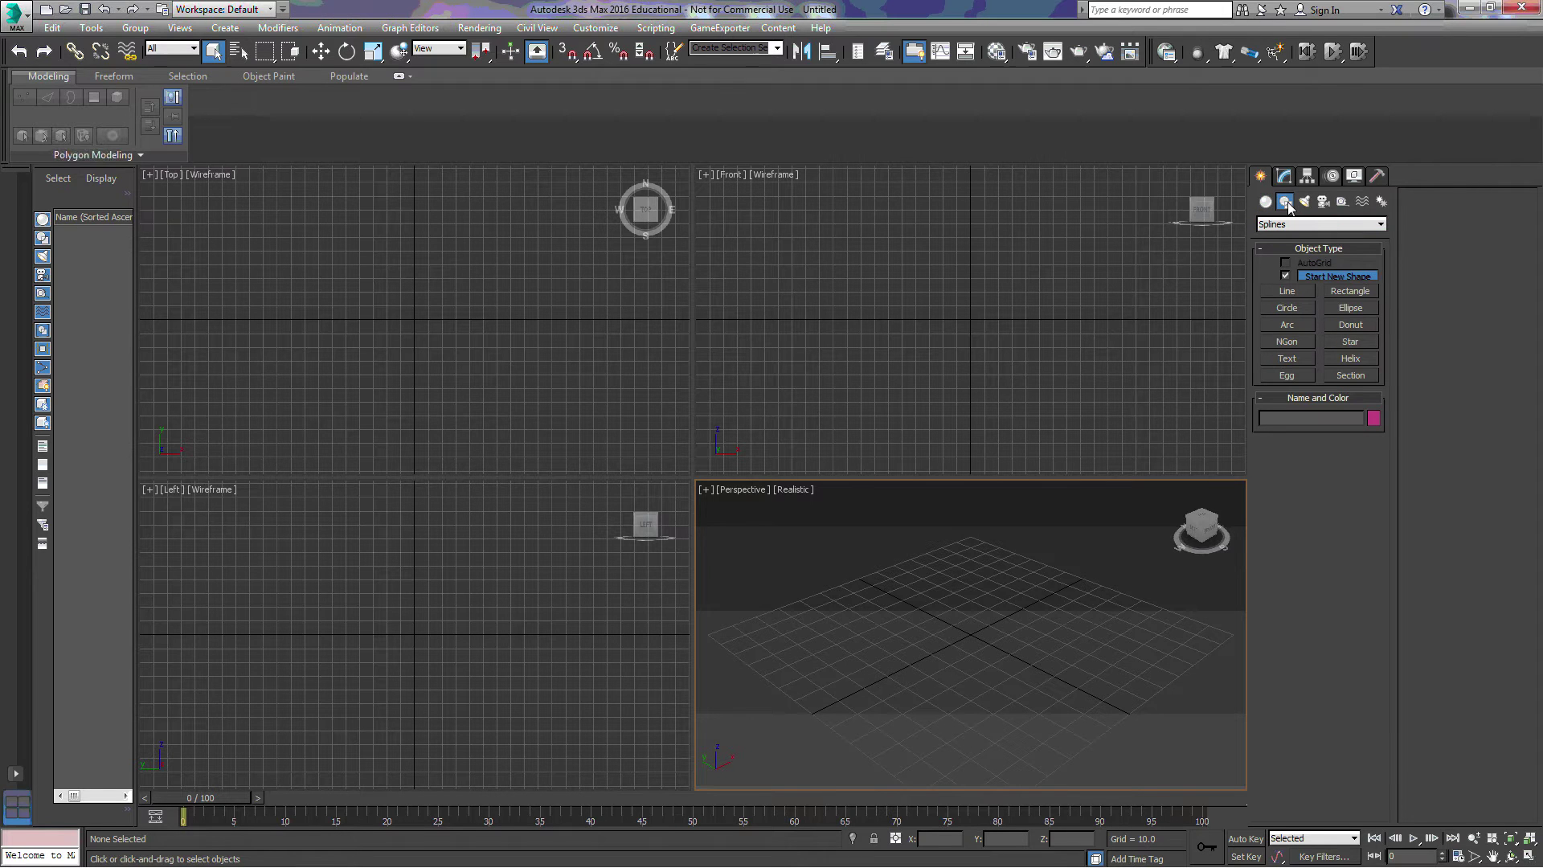
{"action": "left_click", "coordinate": [1286, 291]}
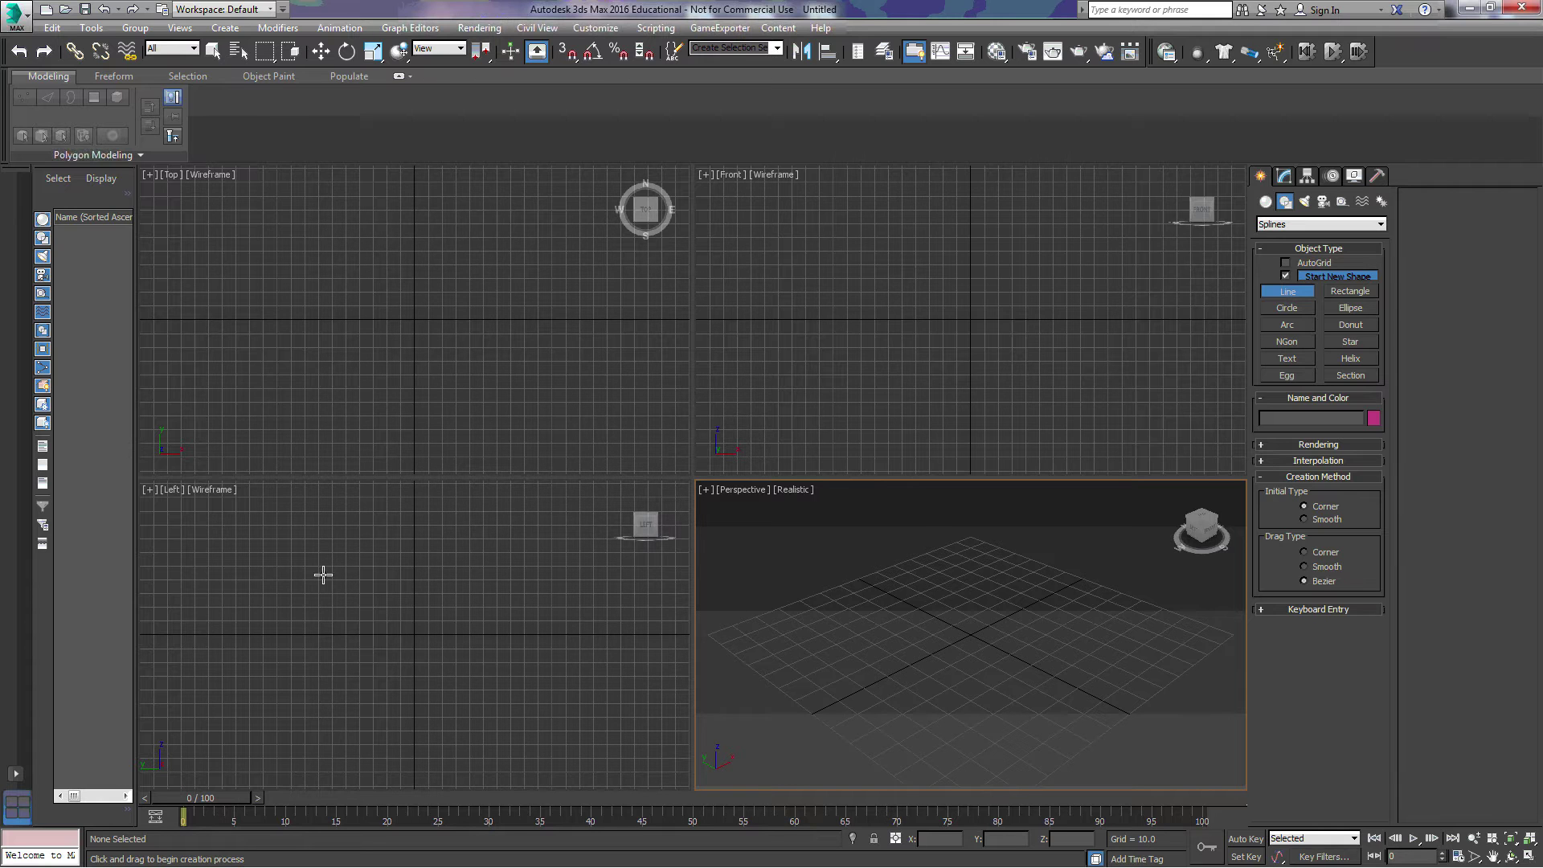
{"action": "left_click", "coordinate": [290, 511]}
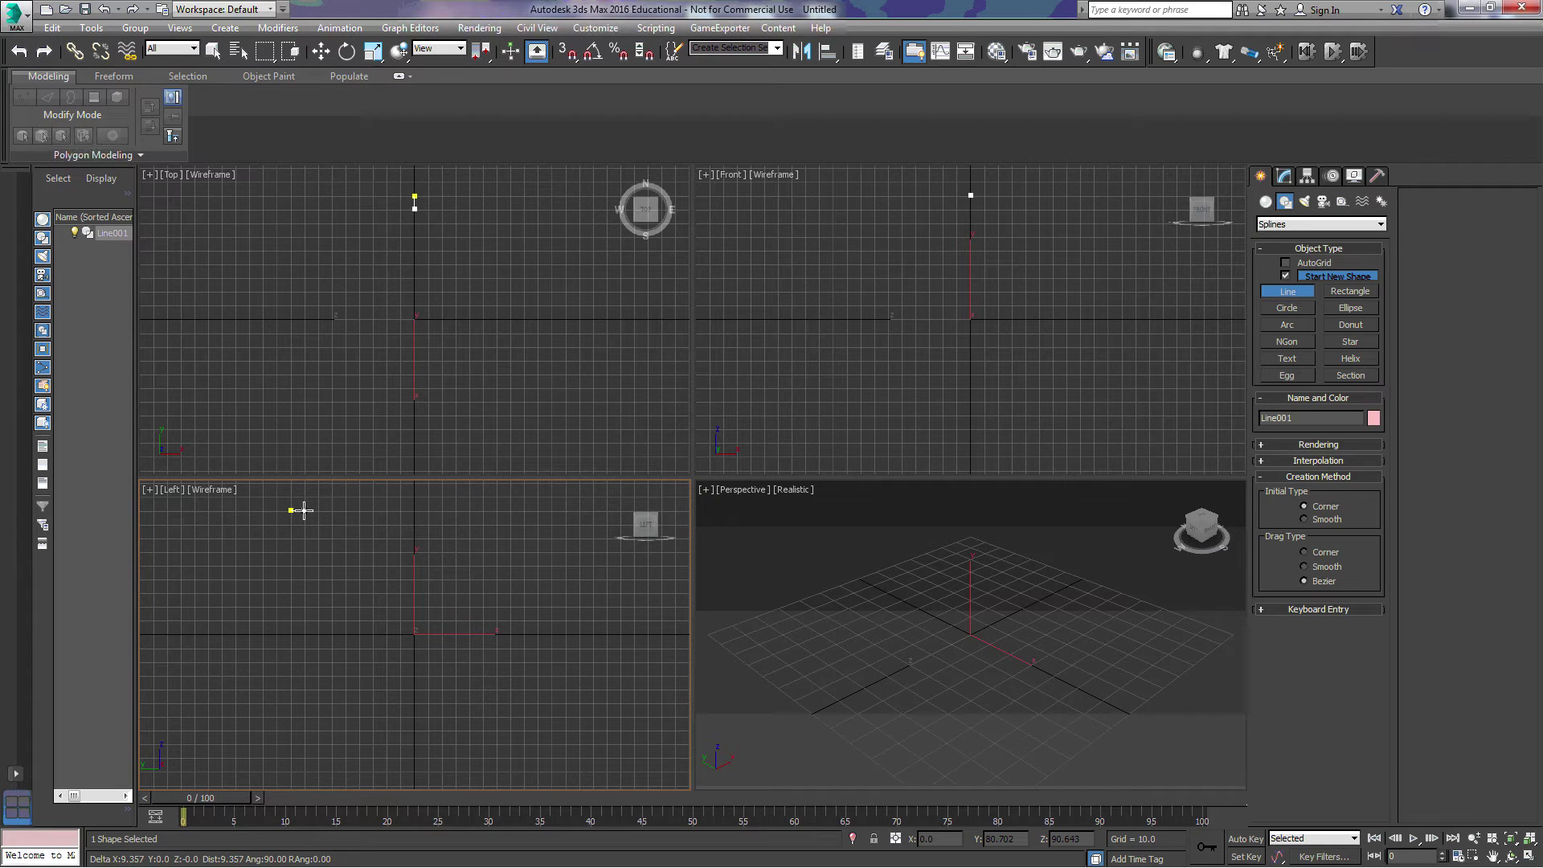
{"action": "left_click", "coordinate": [304, 510]}
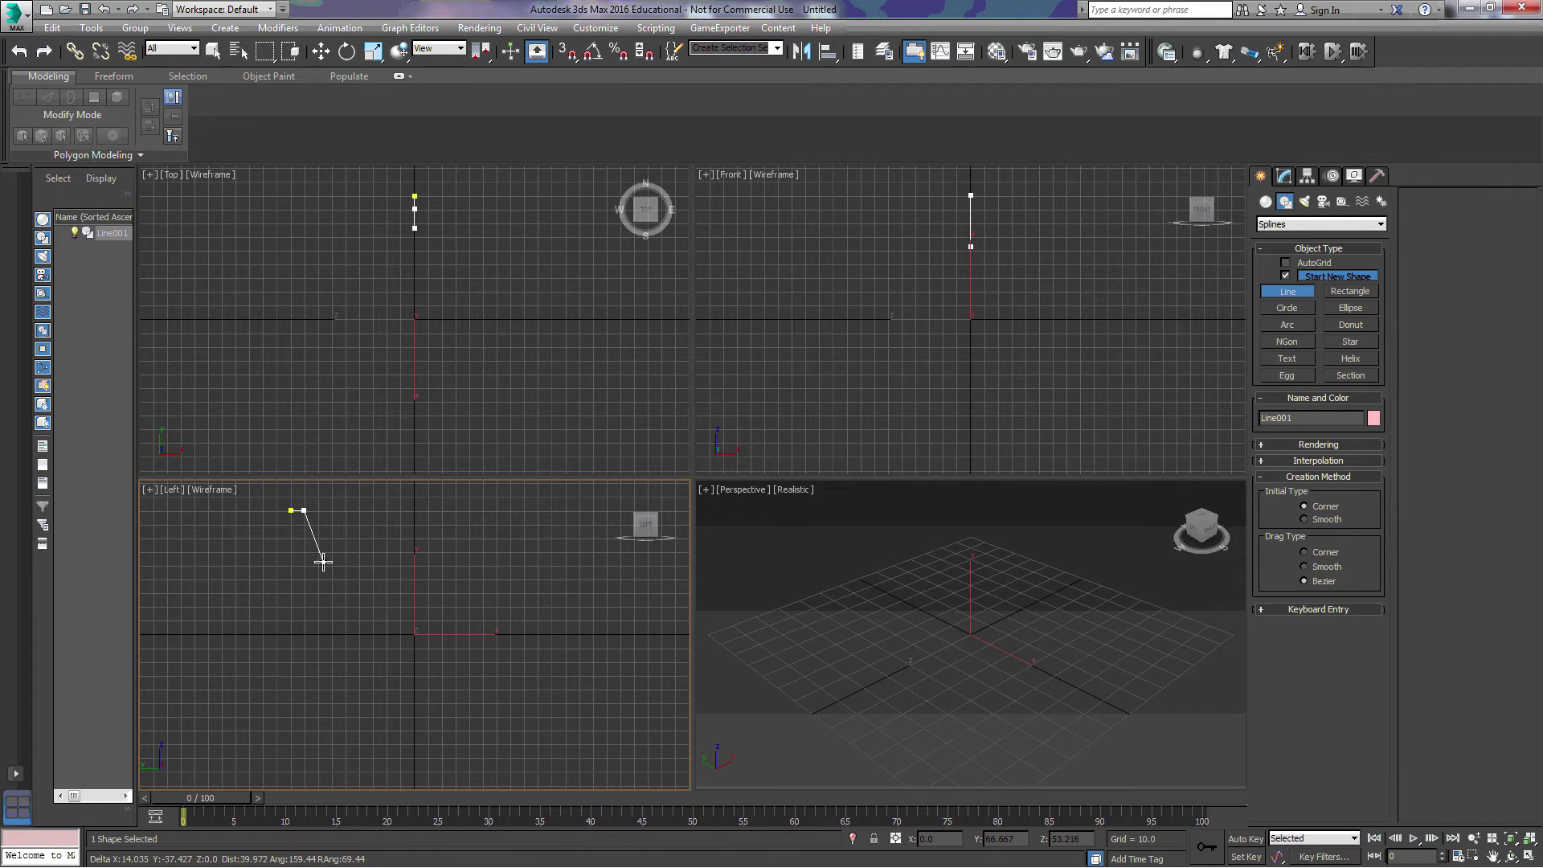
{"action": "left_click_drag", "start_coordinate": [323, 563], "coordinate": [331, 572]}
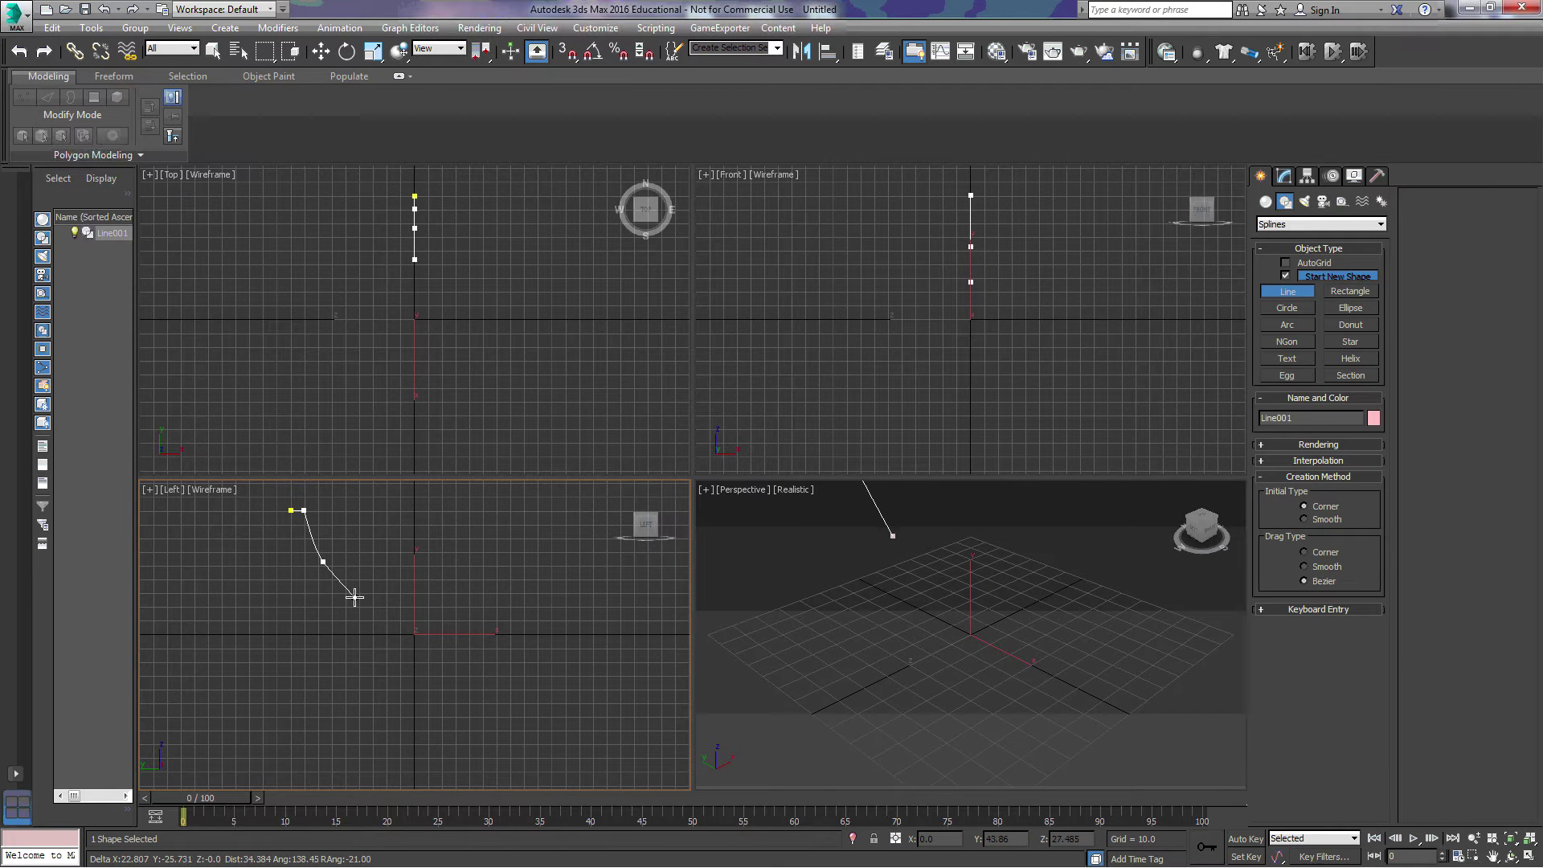
{"action": "left_click_drag", "start_coordinate": [360, 602], "coordinate": [368, 608]}
{"action": "left_click", "coordinate": [392, 620]}
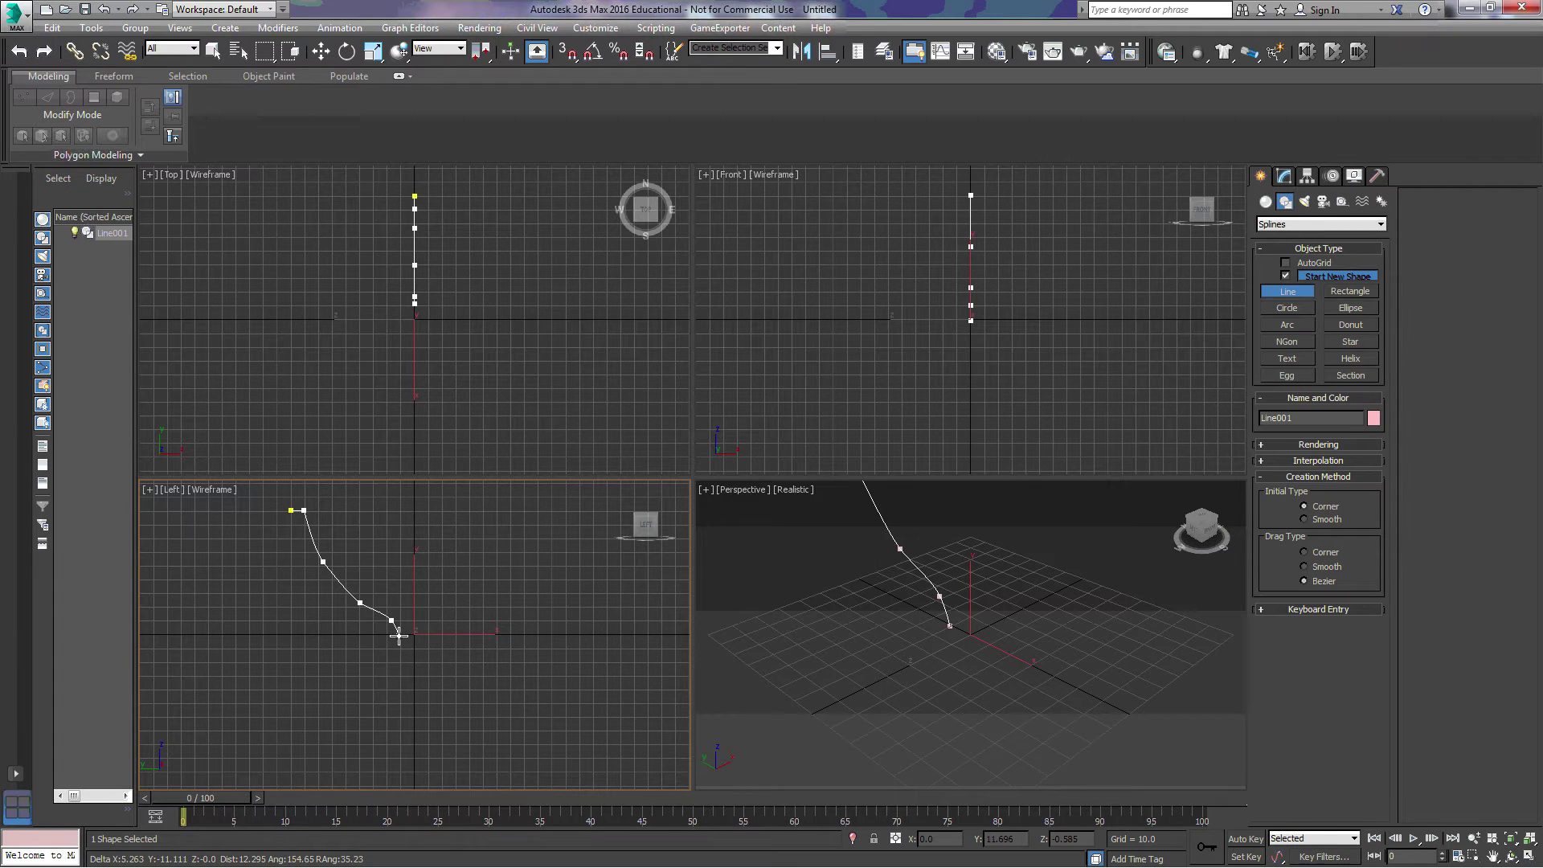
{"action": "left_click", "coordinate": [399, 636]}
{"action": "right_click", "coordinate": [410, 682]}
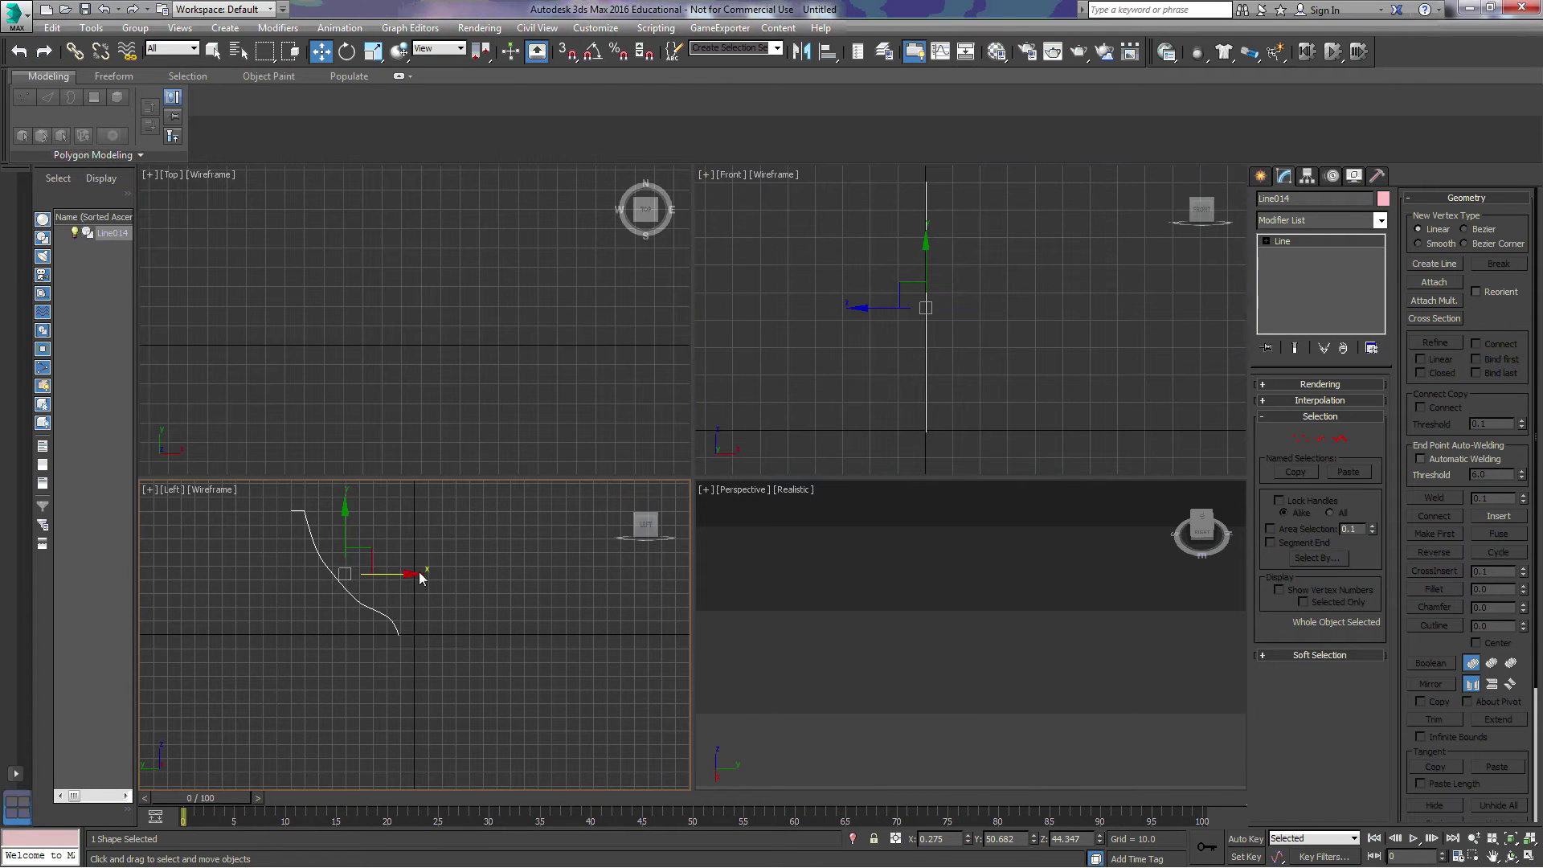
Move the curve in the Left view so that its lower end sits on the origin where the grid axes cross
{"action": "left_click_drag", "start_coordinate": [405, 575], "coordinate": [426, 575]}
{"action": "scroll", "coordinate": [437, 643], "scroll_direction": "up", "scroll_amount": 5}
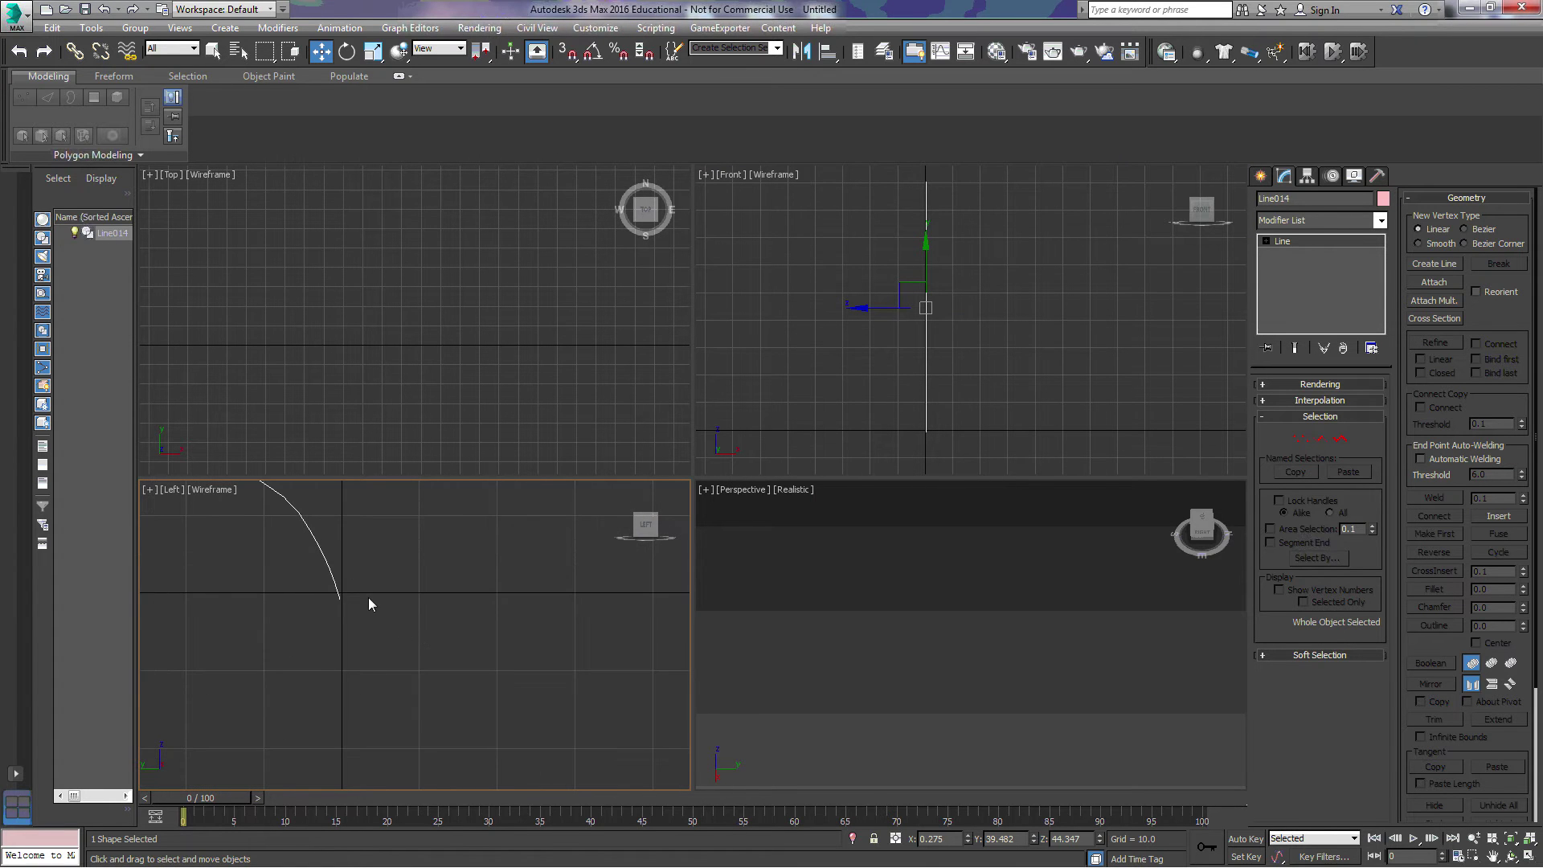
{"action": "middle_click_drag", "start_coordinate": [368, 597], "coordinate": [514, 803]}
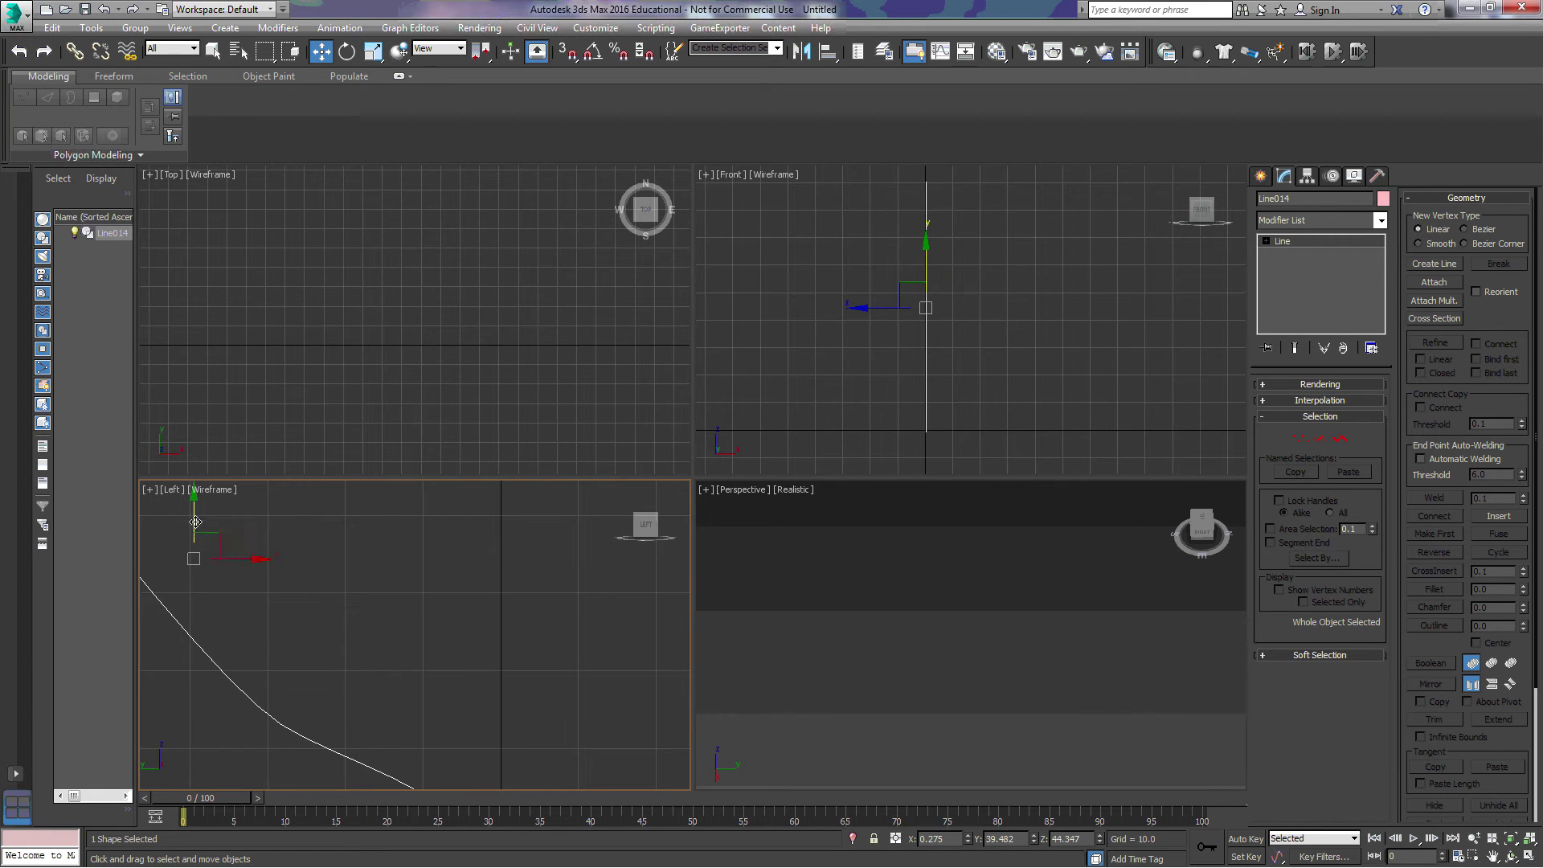
{"action": "left_click_drag", "start_coordinate": [195, 523], "coordinate": [195, 516]}
{"action": "middle_click_drag", "start_coordinate": [298, 587], "coordinate": [449, 659]}
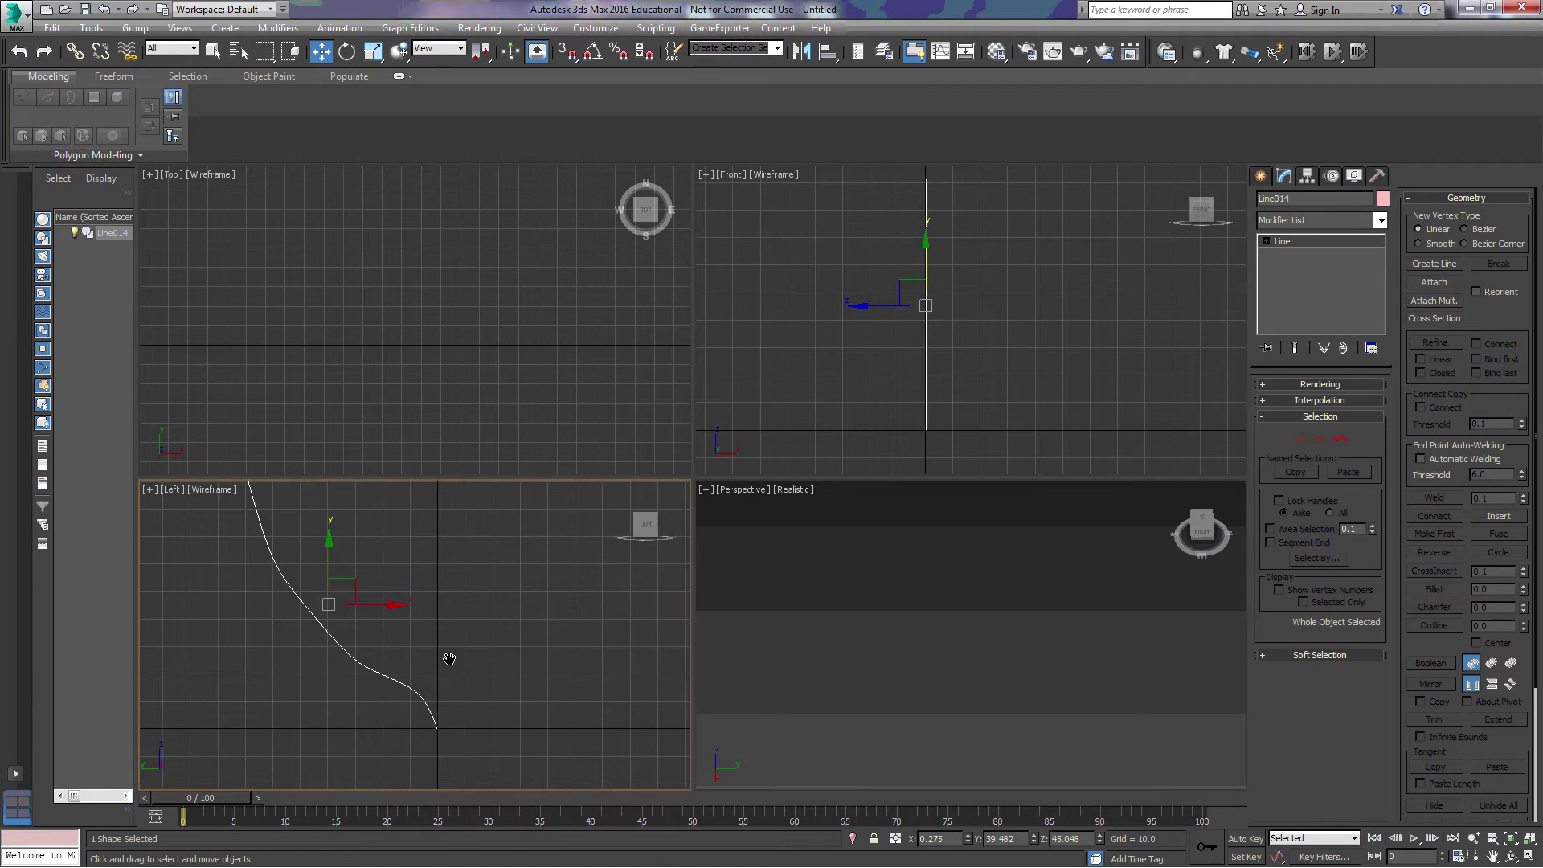
{"action": "scroll", "coordinate": [496, 634], "scroll_direction": "down", "scroll_amount": 5}
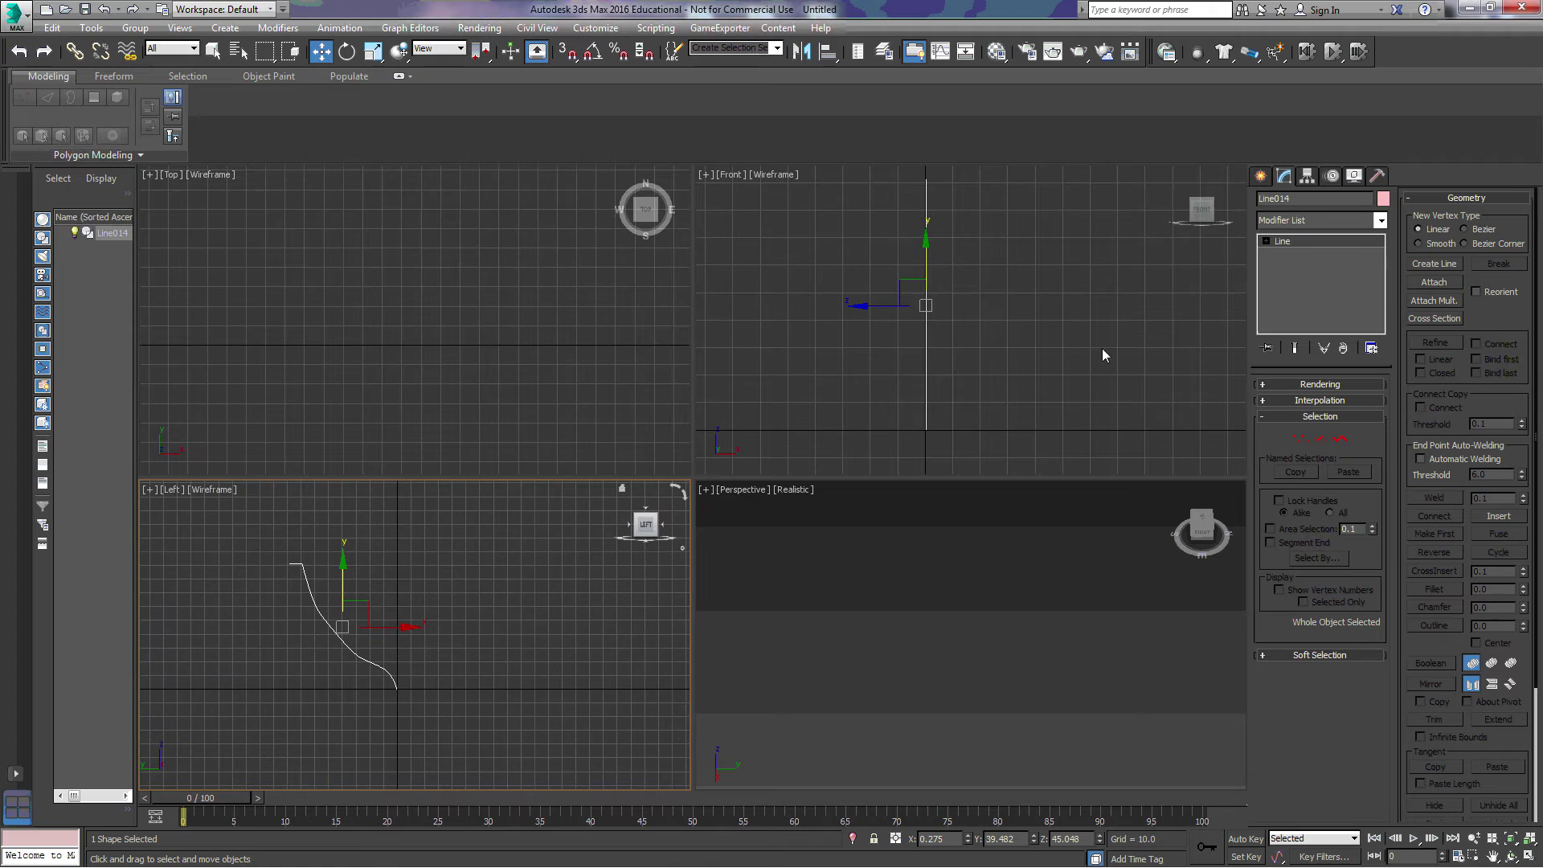
Clone the curve in the Front view as ten copies in the positive X direction, spaced about 9.7 units apart
{"action": "right_click", "coordinate": [875, 282]}
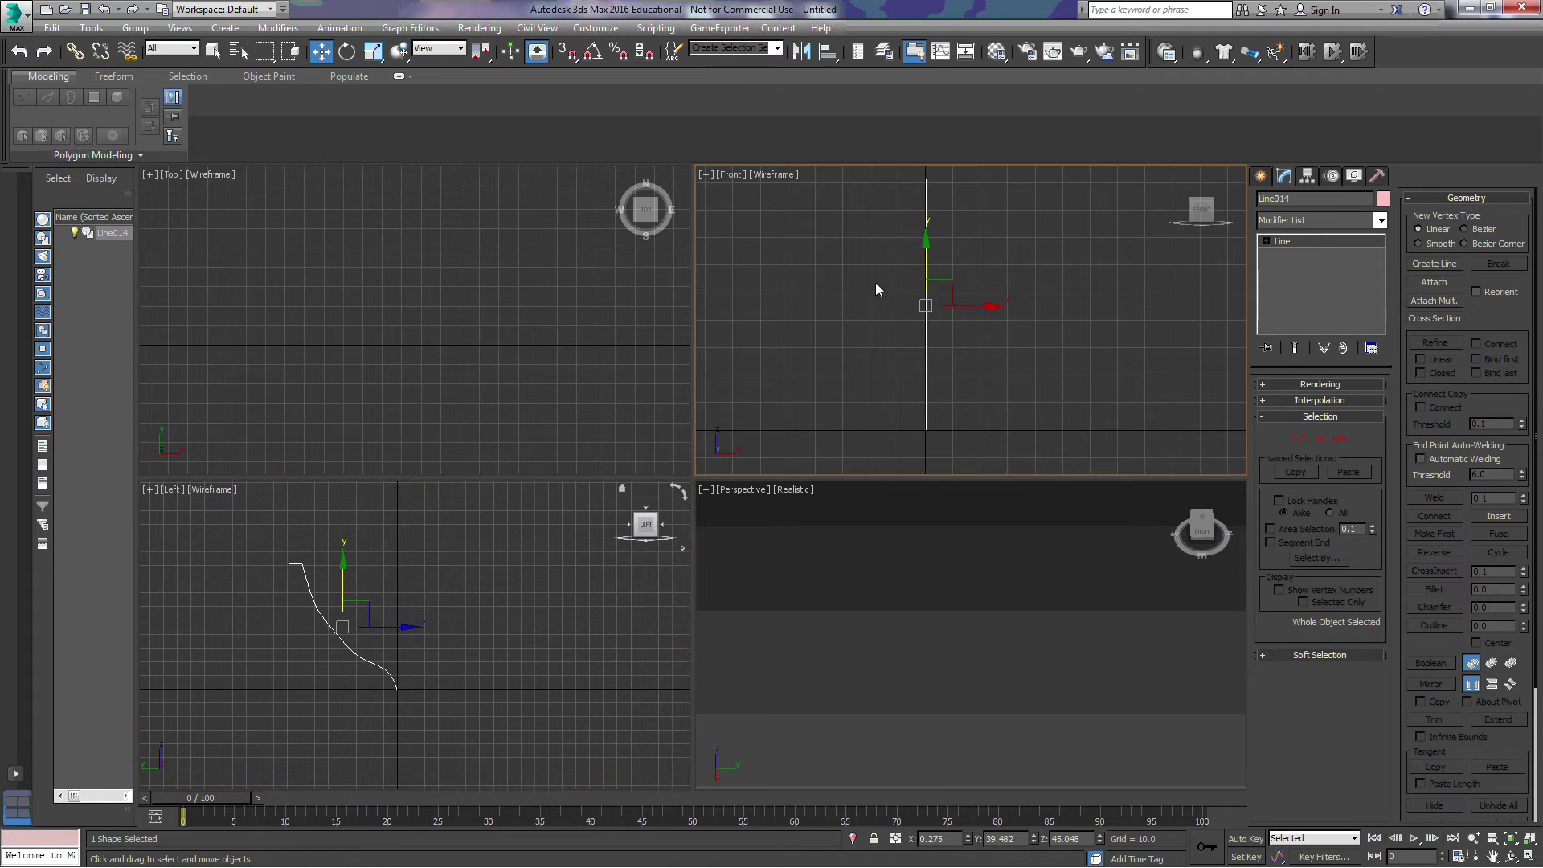
{"action": "left_click_drag", "start_coordinate": [978, 304], "coordinate": [1004, 307], "text": "shift"}
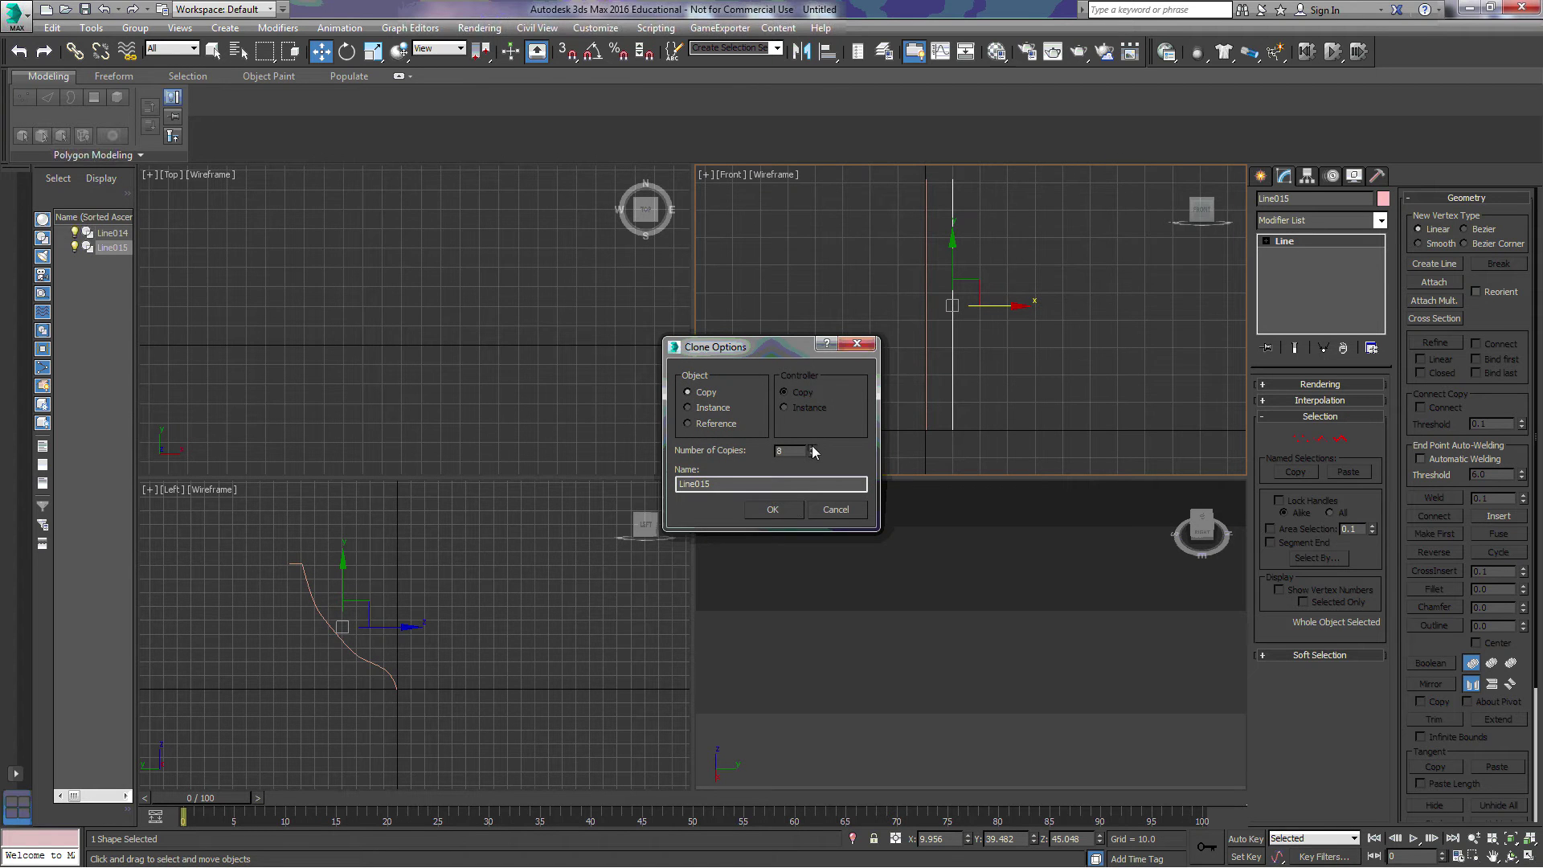
{"action": "left_click", "coordinate": [776, 509]}
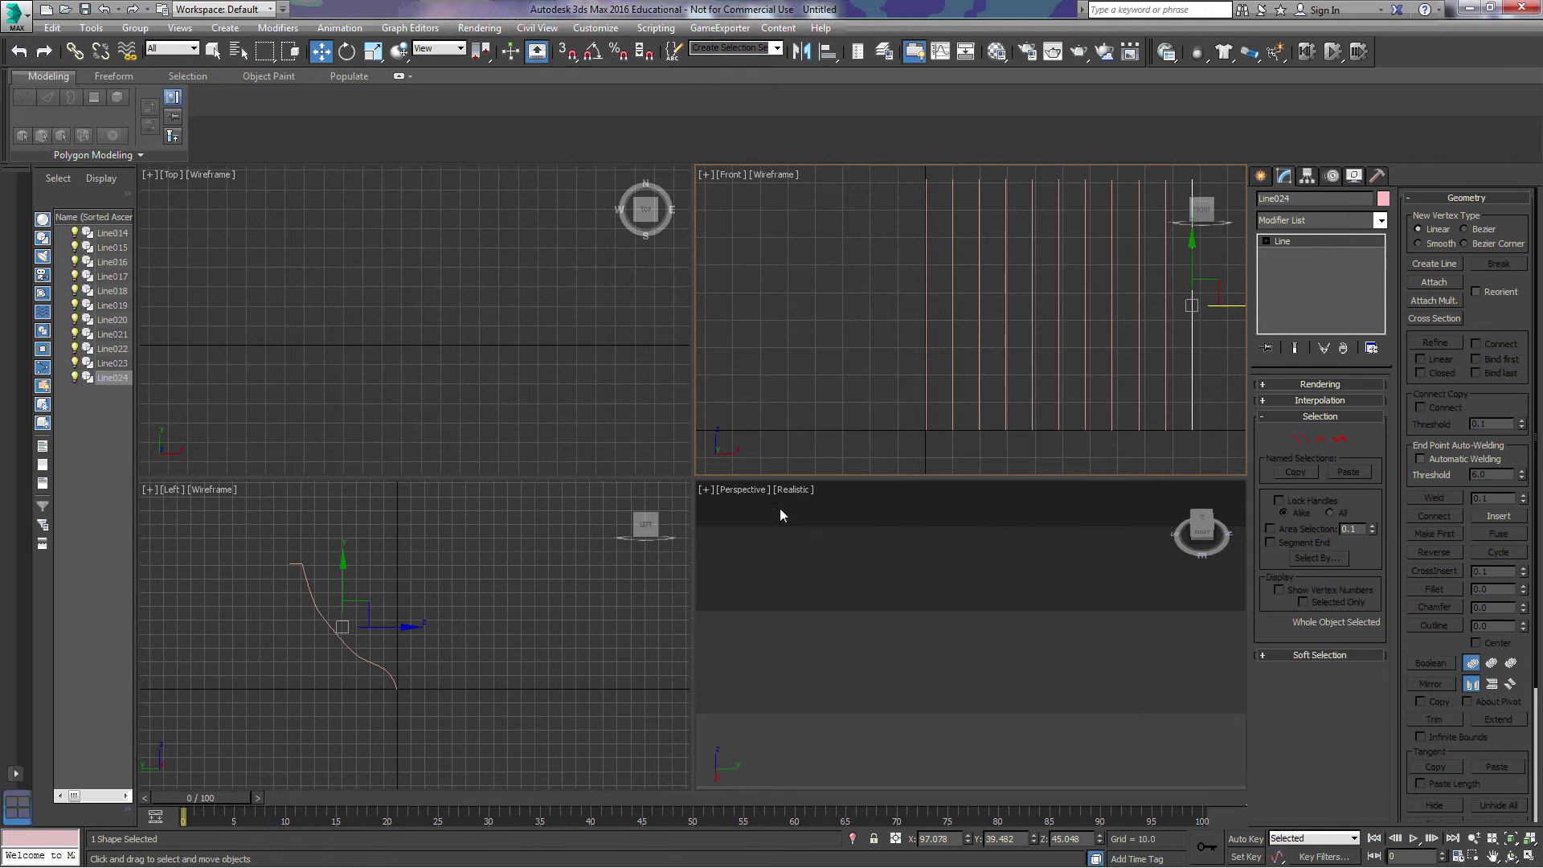
Clone the original curve in the Front view as ten copies in the negative X direction, spaced about 9.9 units apart
{"action": "left_click", "coordinate": [924, 336]}
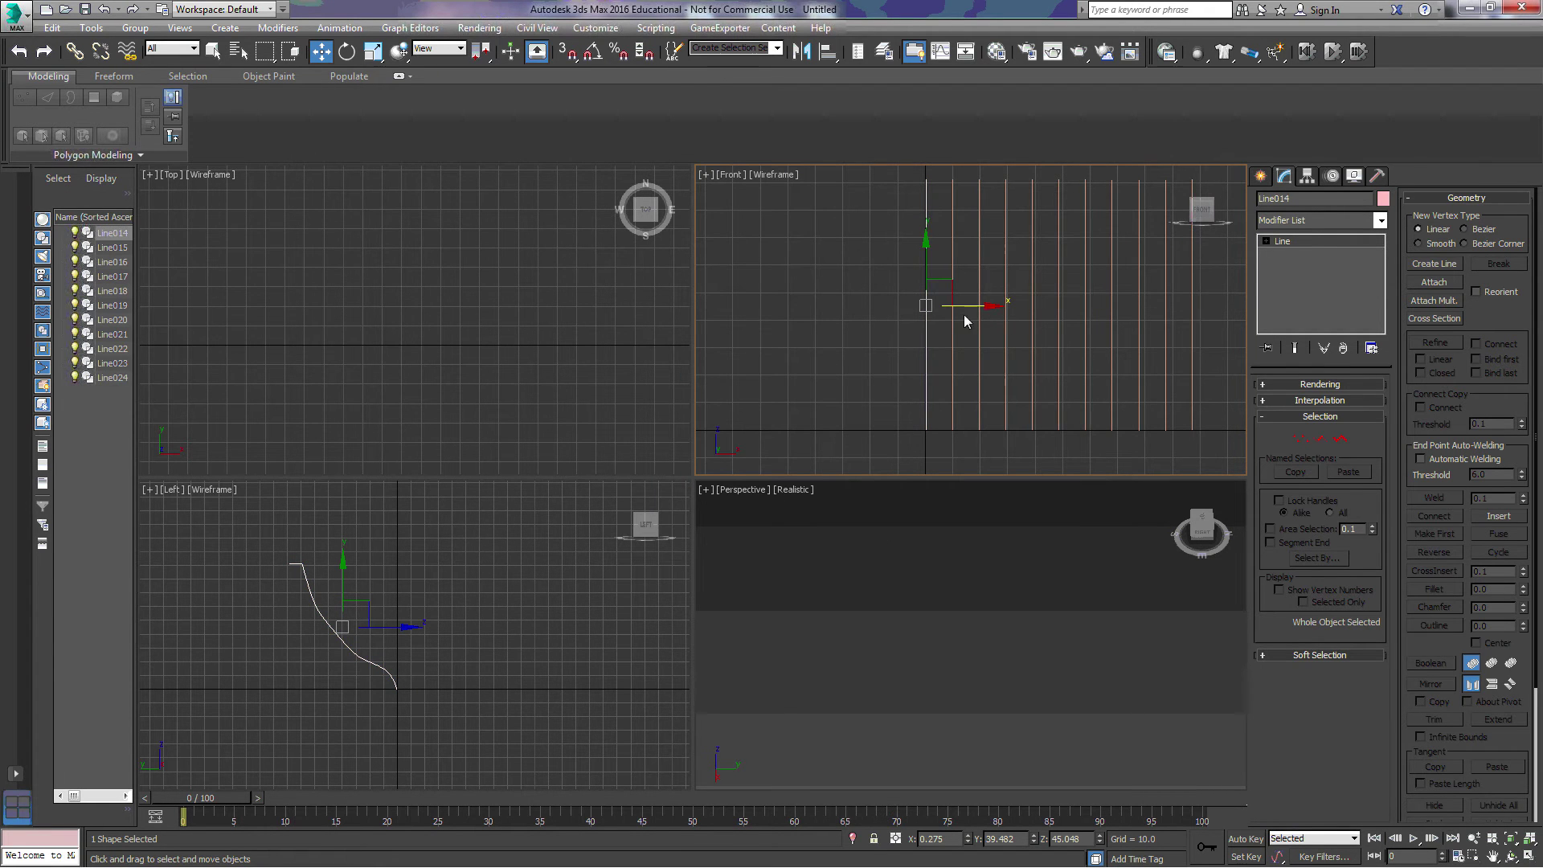
{"action": "left_click_drag", "start_coordinate": [976, 306], "coordinate": [949, 307]}
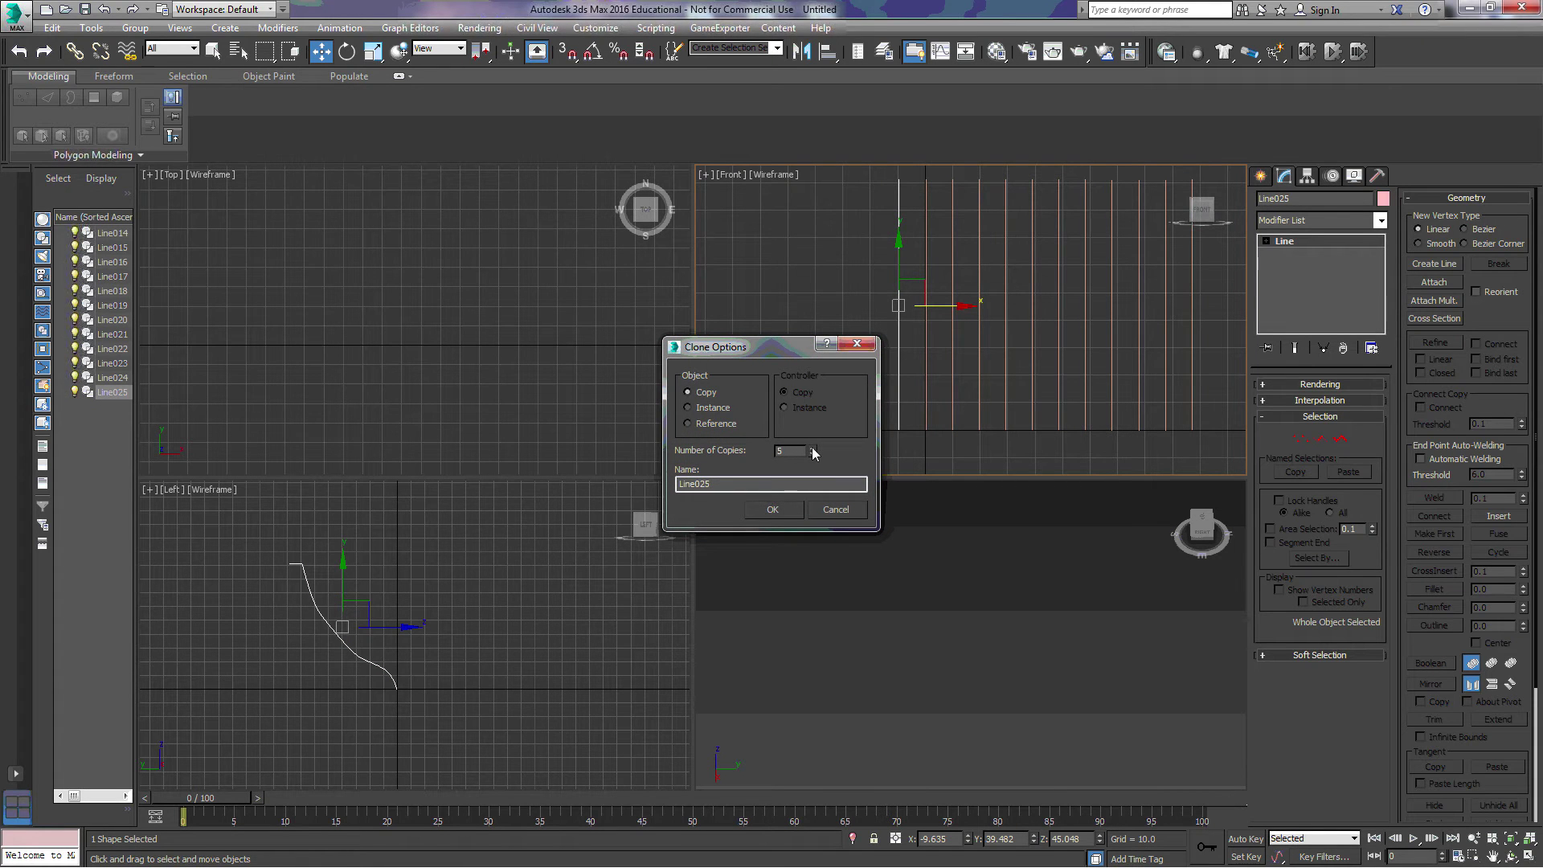
{"action": "left_click", "coordinate": [775, 509]}
Rotate the outermost curve at the negative X end of the row by 90 degrees about the vertical axis
{"action": "scroll", "coordinate": [965, 422], "scroll_direction": "down", "scroll_amount": 4}
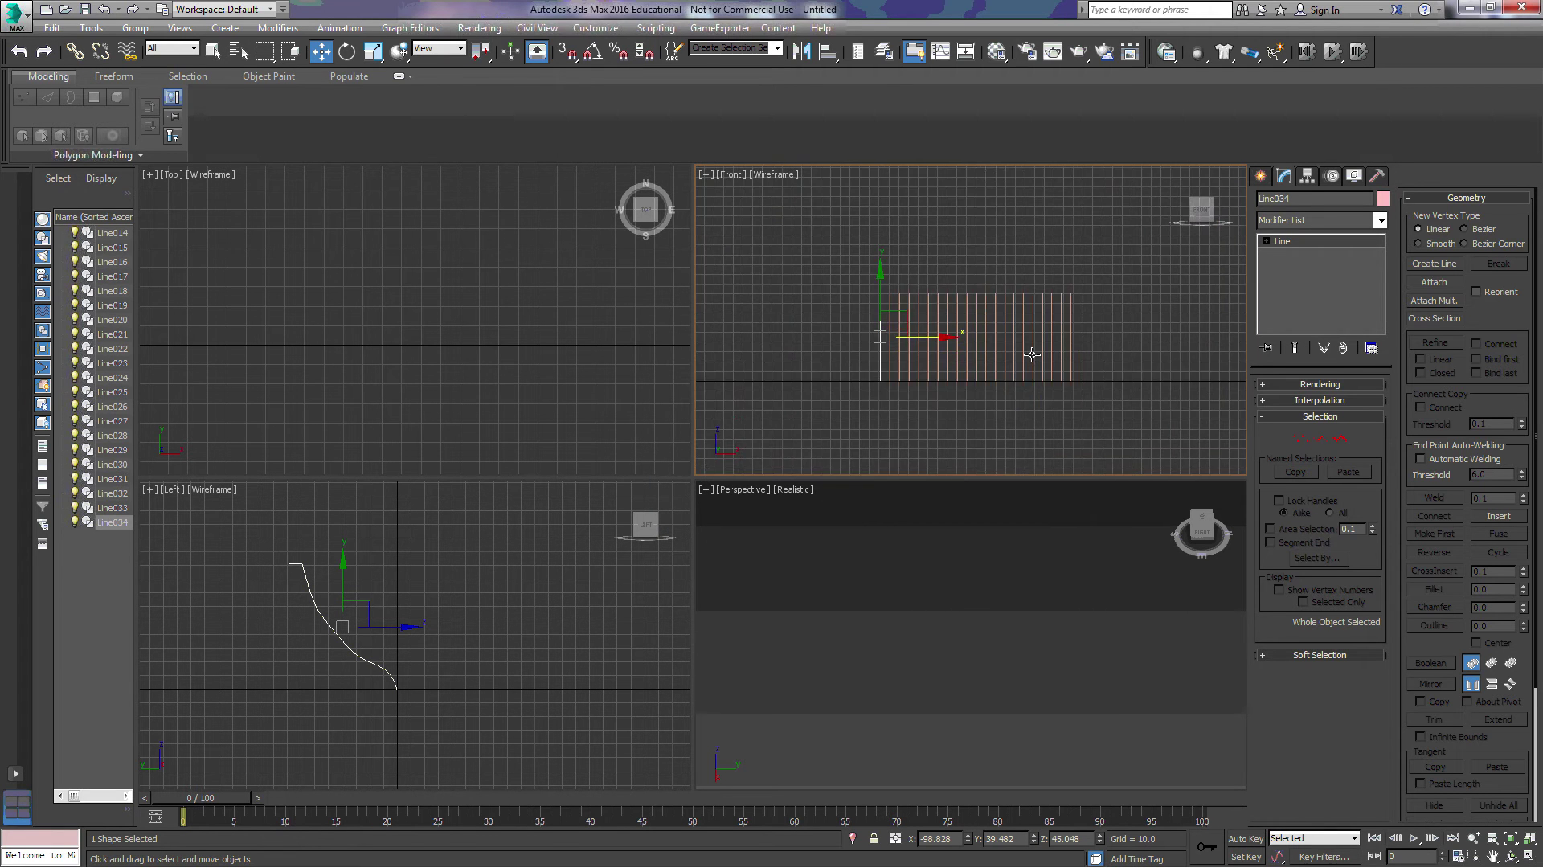
{"action": "scroll", "coordinate": [988, 386], "scroll_direction": "up", "scroll_amount": 3}
{"action": "middle_click_drag", "start_coordinate": [800, 266], "coordinate": [938, 259]}
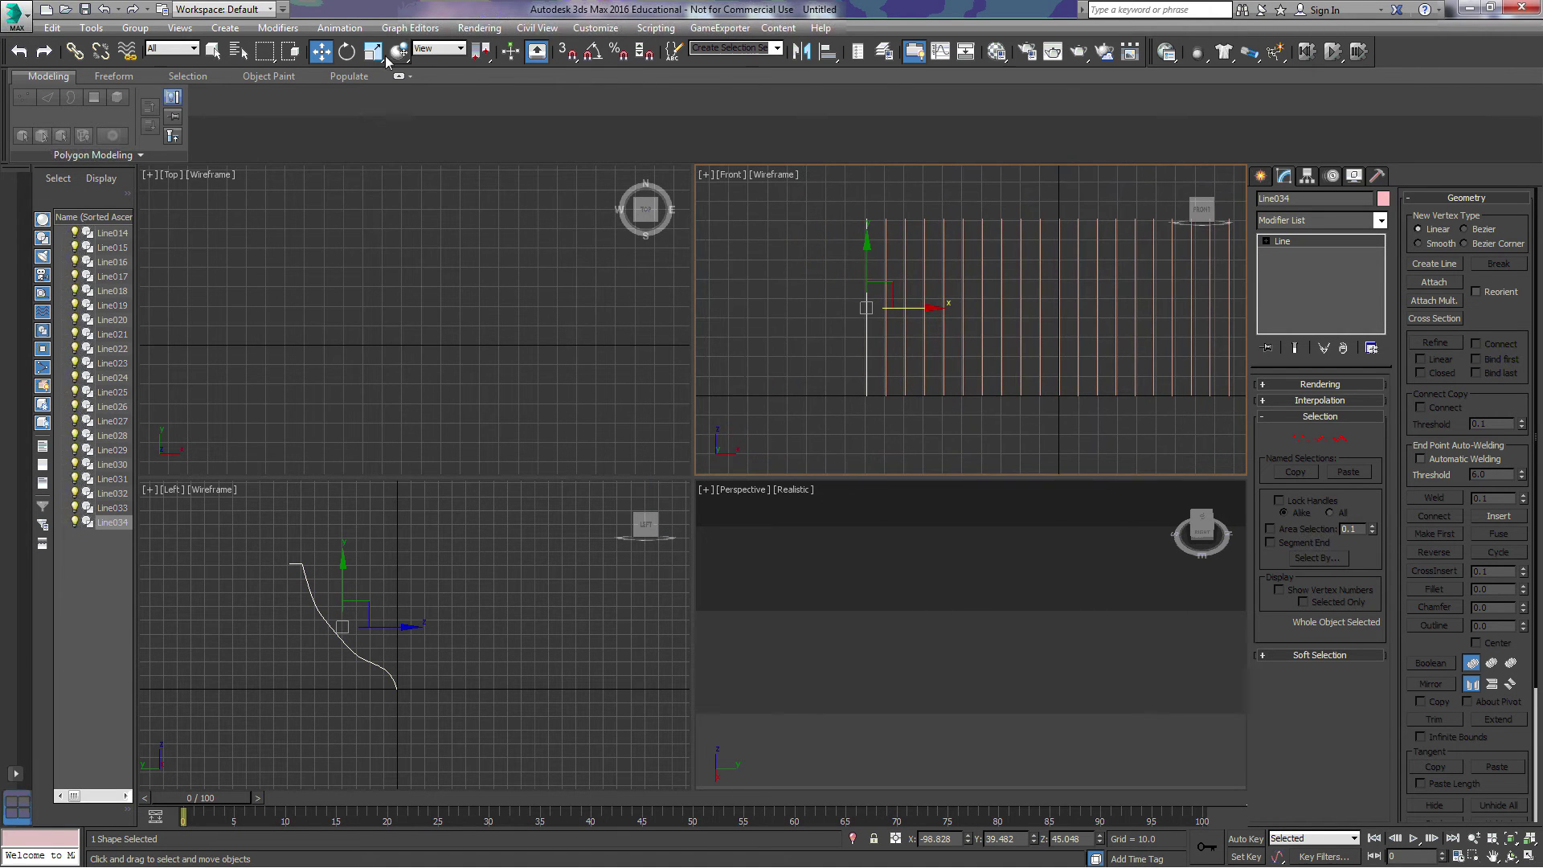
{"action": "left_click", "coordinate": [346, 52]}
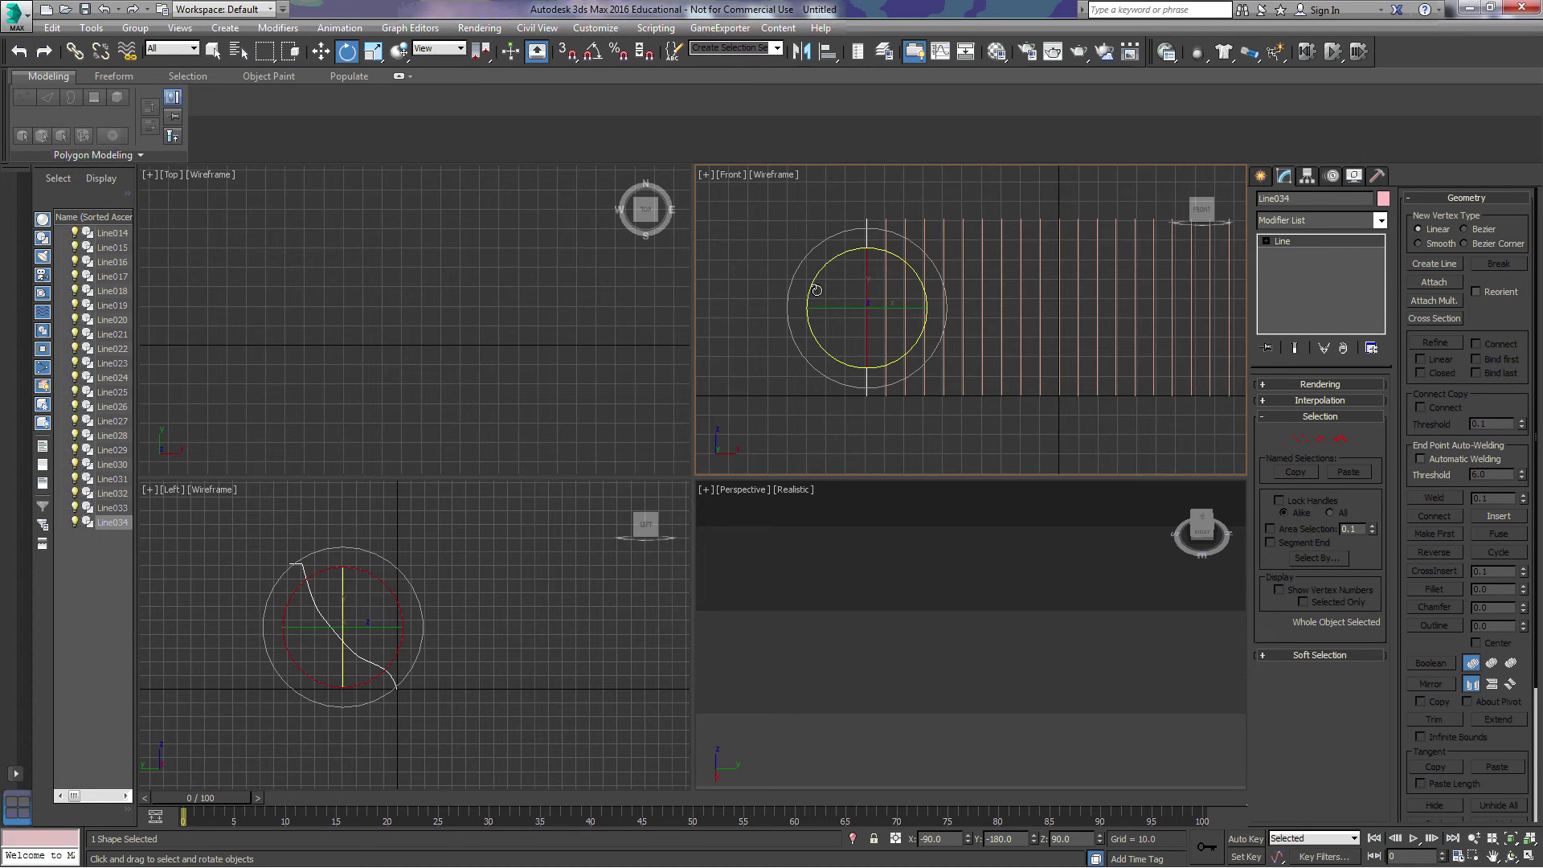
{"action": "middle_click_drag", "start_coordinate": [893, 590], "coordinate": [950, 670]}
{"action": "scroll", "coordinate": [946, 558], "scroll_direction": "up", "scroll_amount": 5}
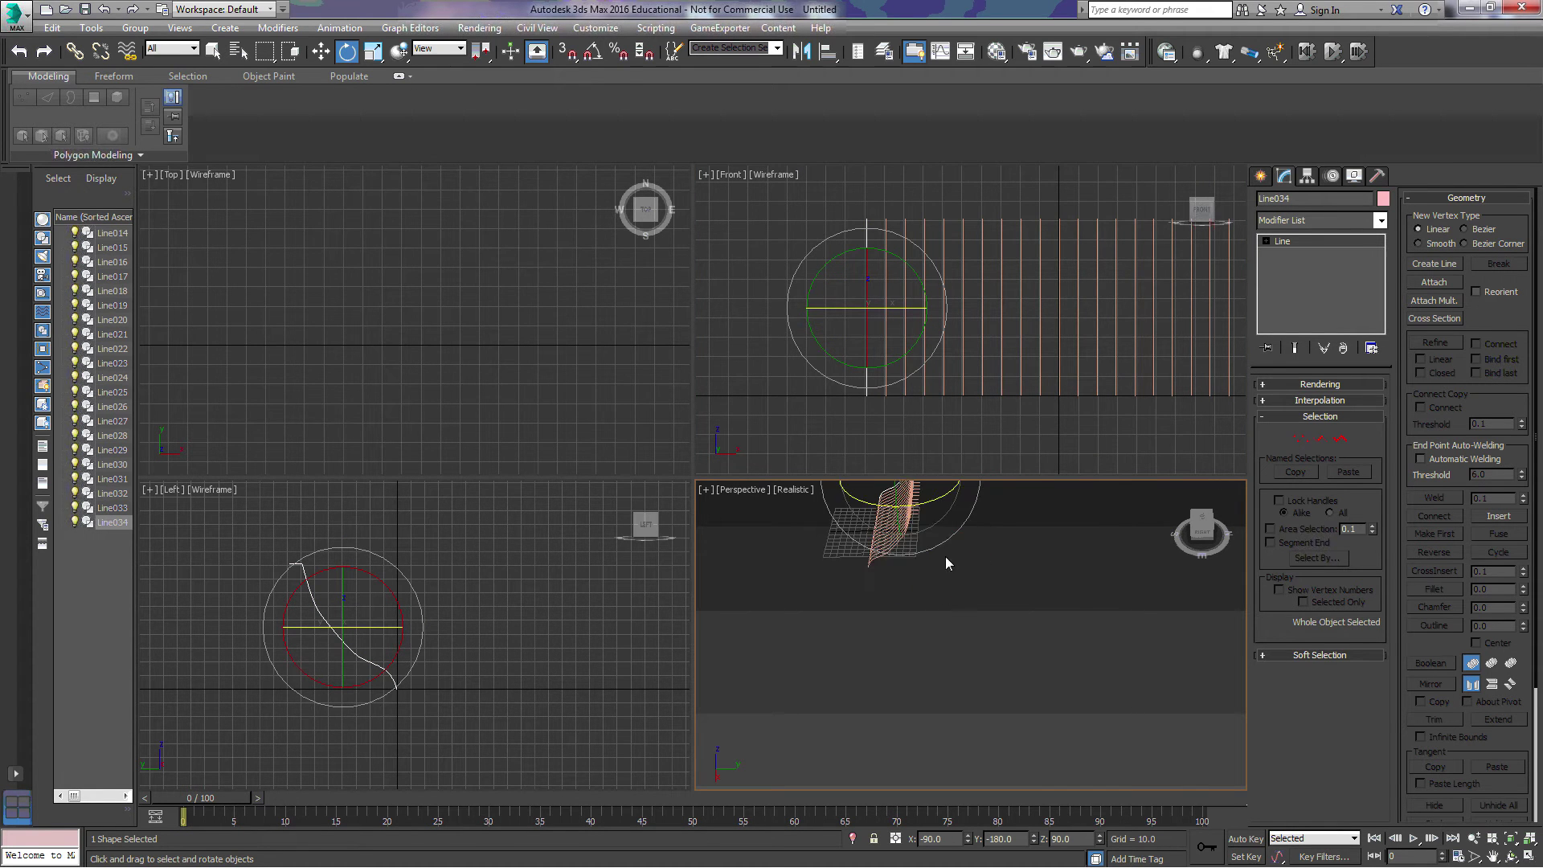
{"action": "middle_click_drag", "start_coordinate": [906, 579], "coordinate": [942, 802]}
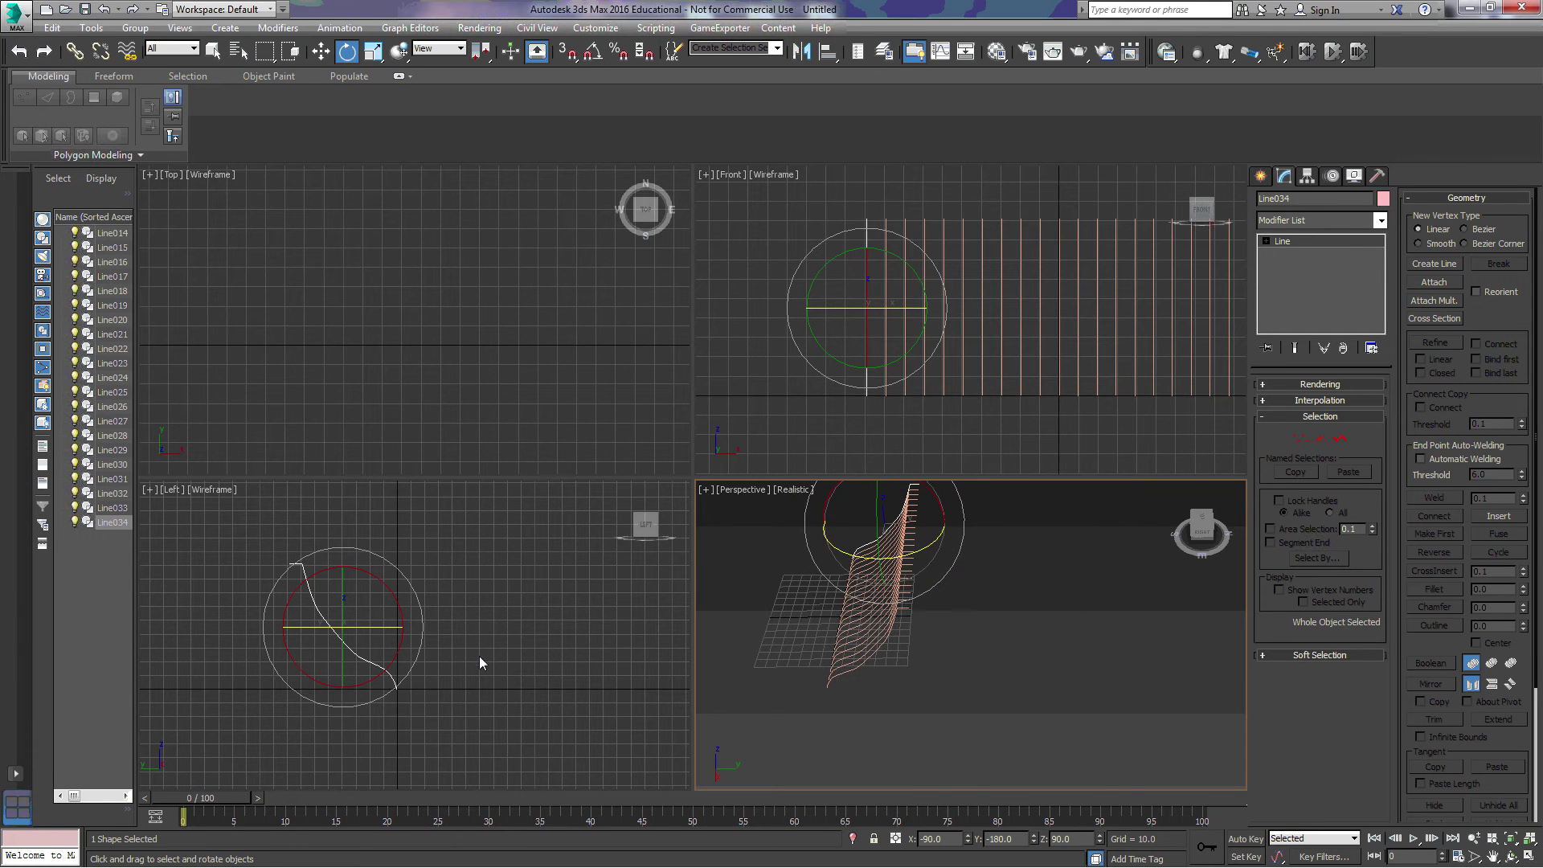
{"action": "middle_click_drag", "start_coordinate": [360, 318], "coordinate": [627, 324]}
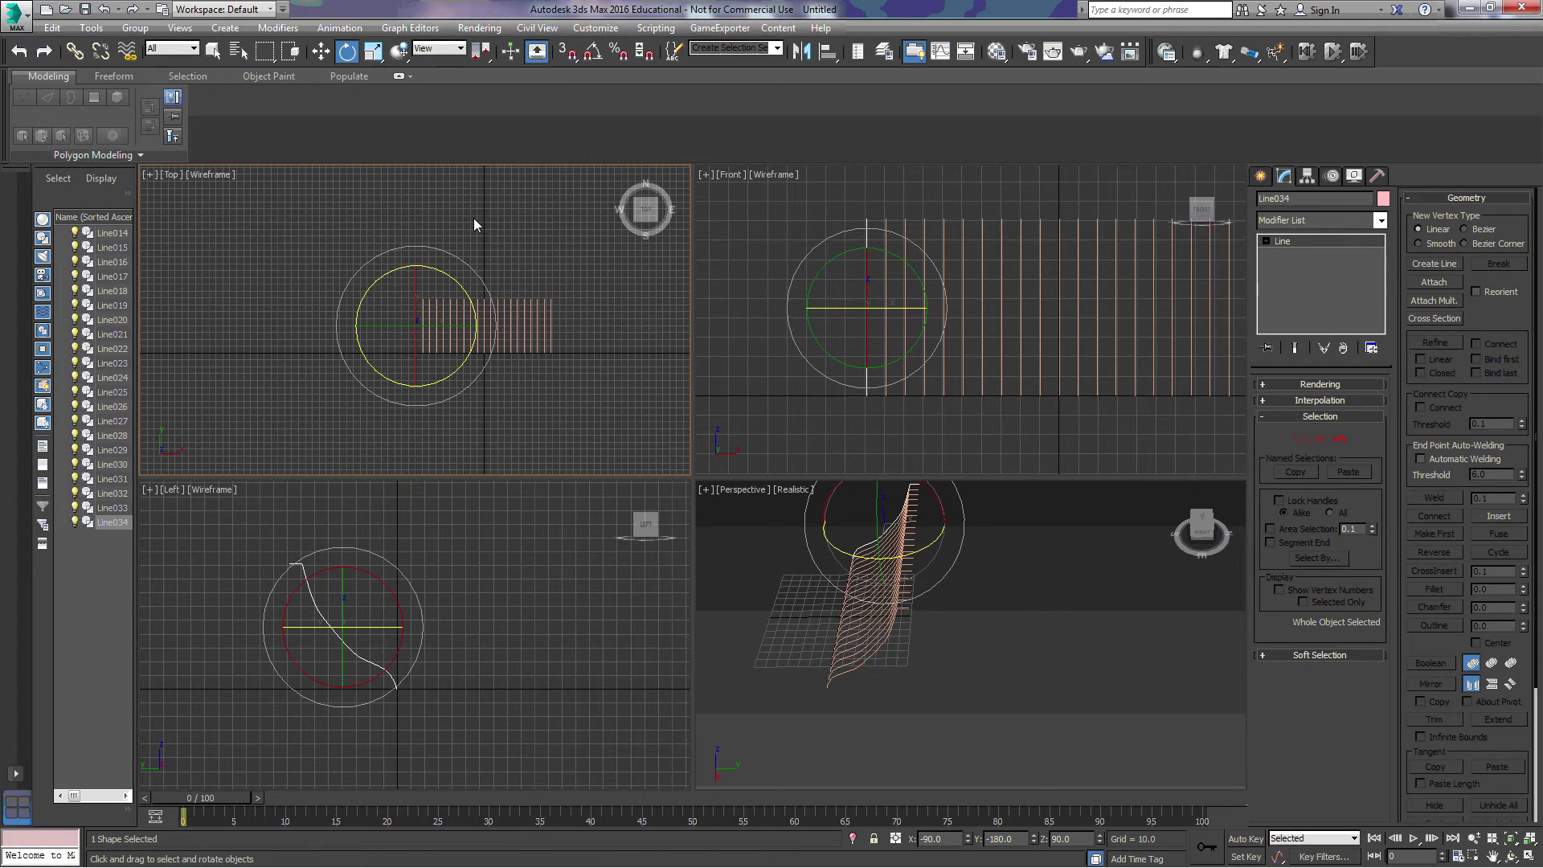
{"action": "middle_click_drag", "start_coordinate": [474, 219], "coordinate": [413, 214]}
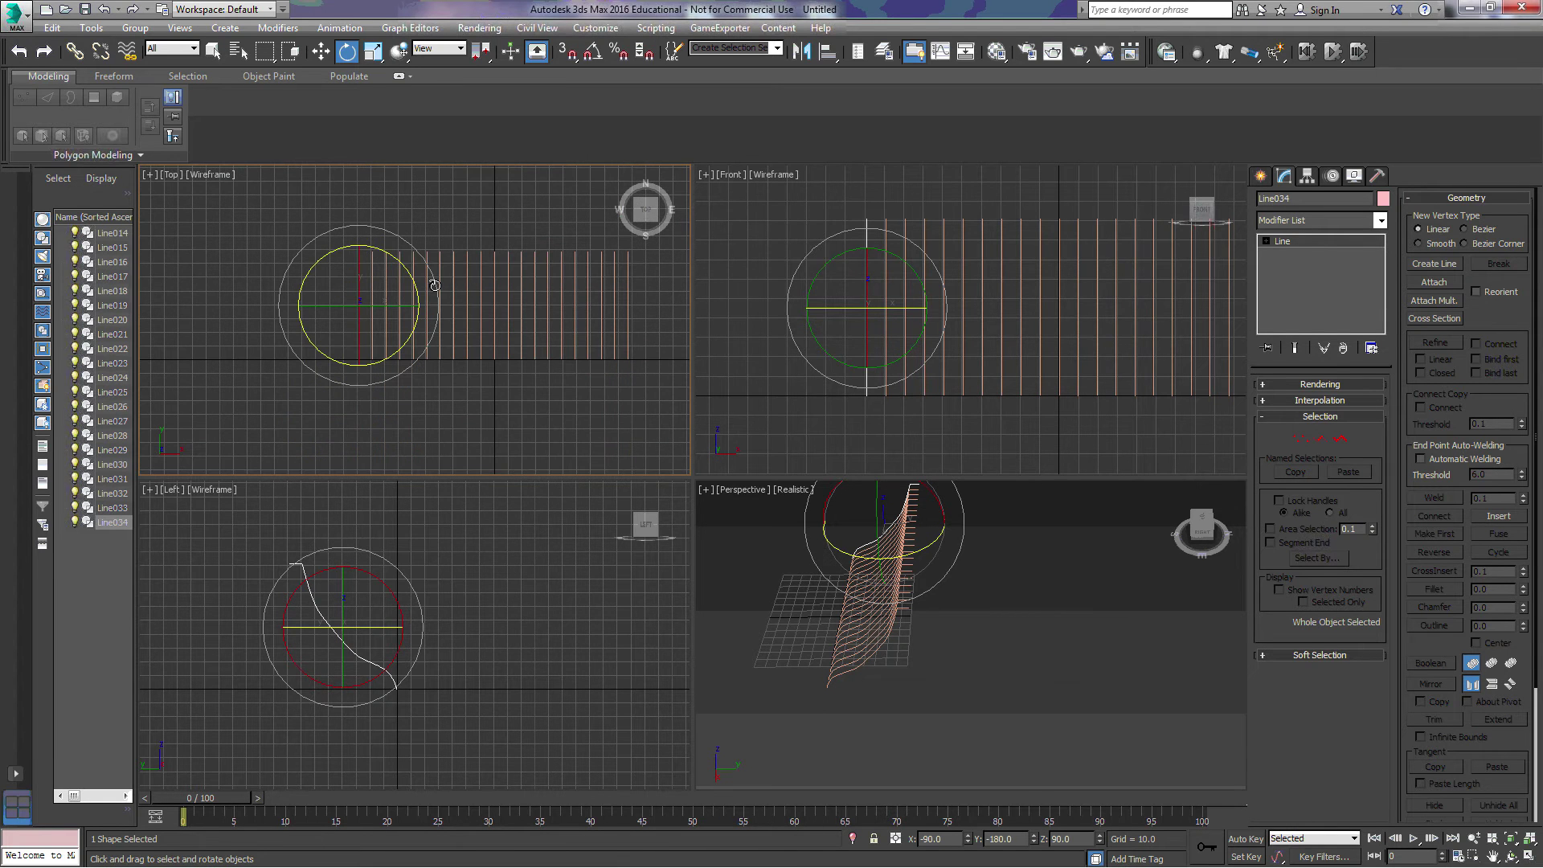
{"action": "right_click", "coordinate": [733, 291]}
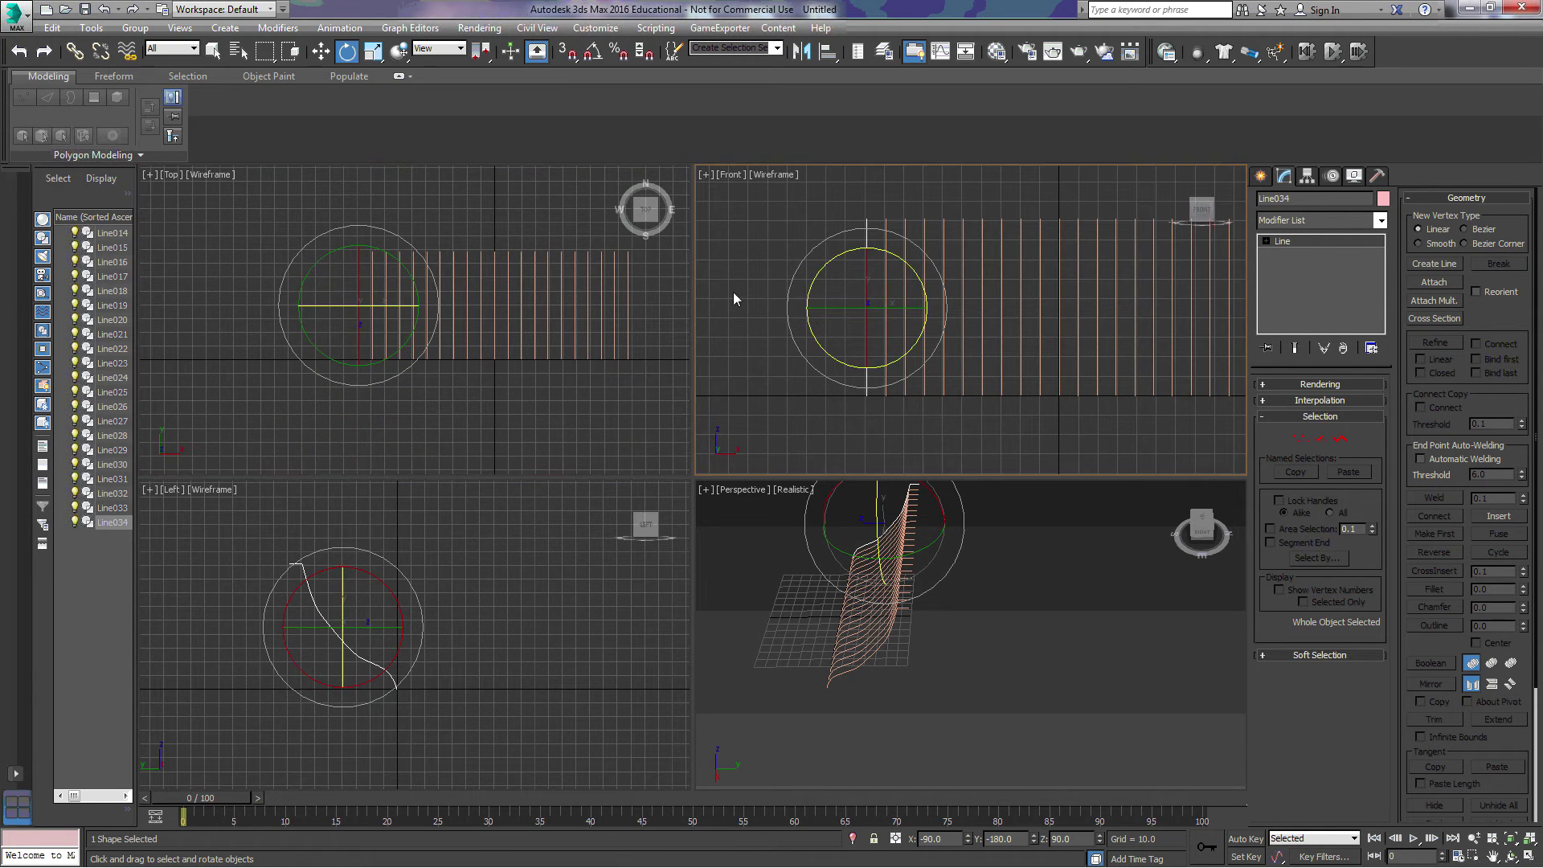
{"action": "left_click_drag", "start_coordinate": [832, 311], "coordinate": [980, 316]}
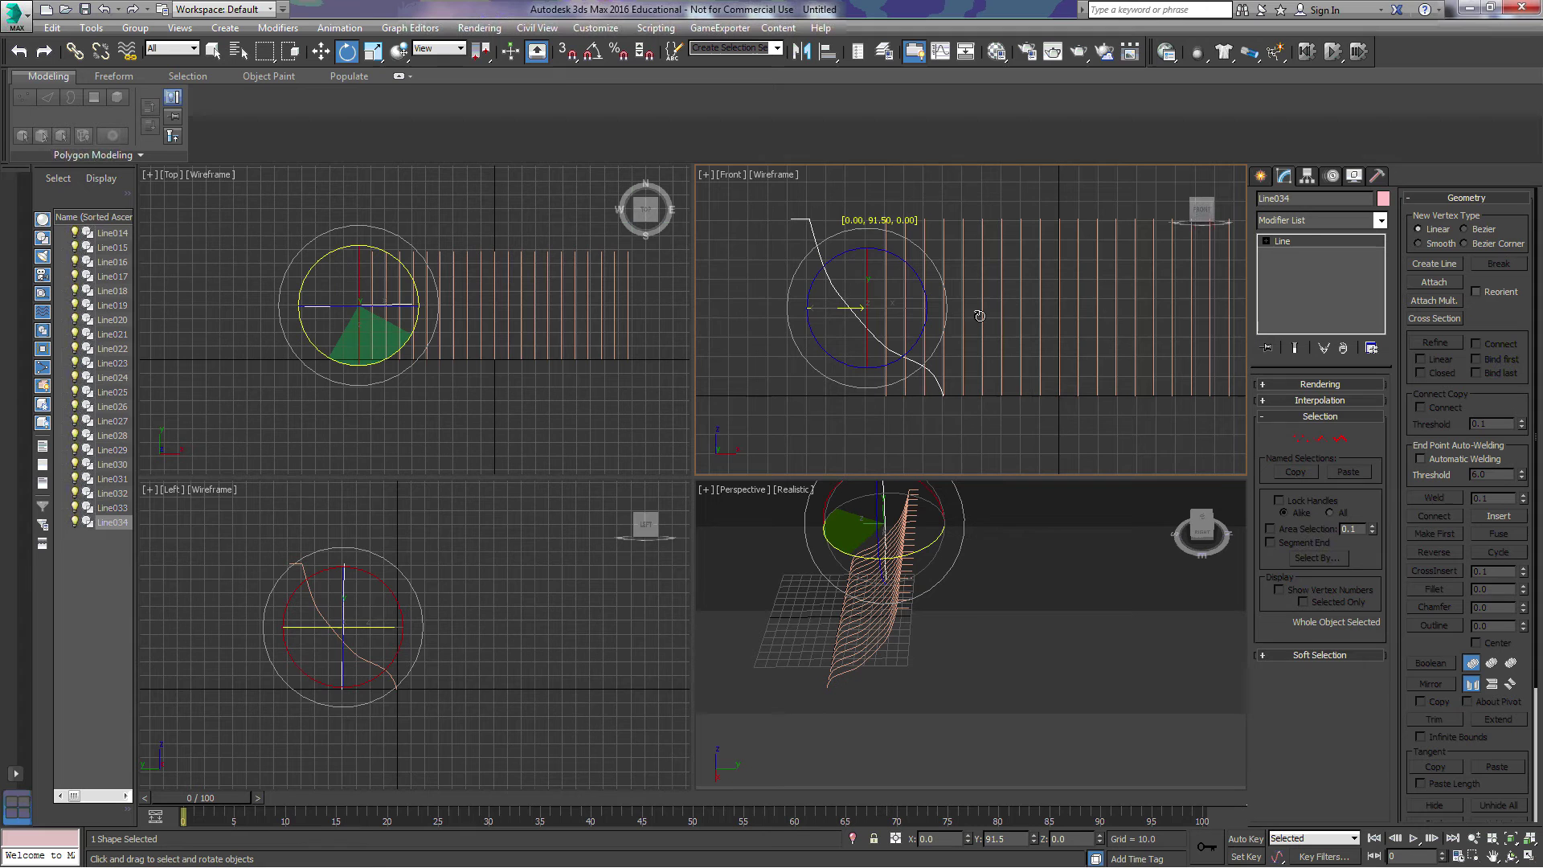
{"action": "left_click_drag", "start_coordinate": [979, 316], "coordinate": [975, 310]}
{"action": "scroll", "coordinate": [975, 310], "scroll_direction": "up", "scroll_amount": 2}
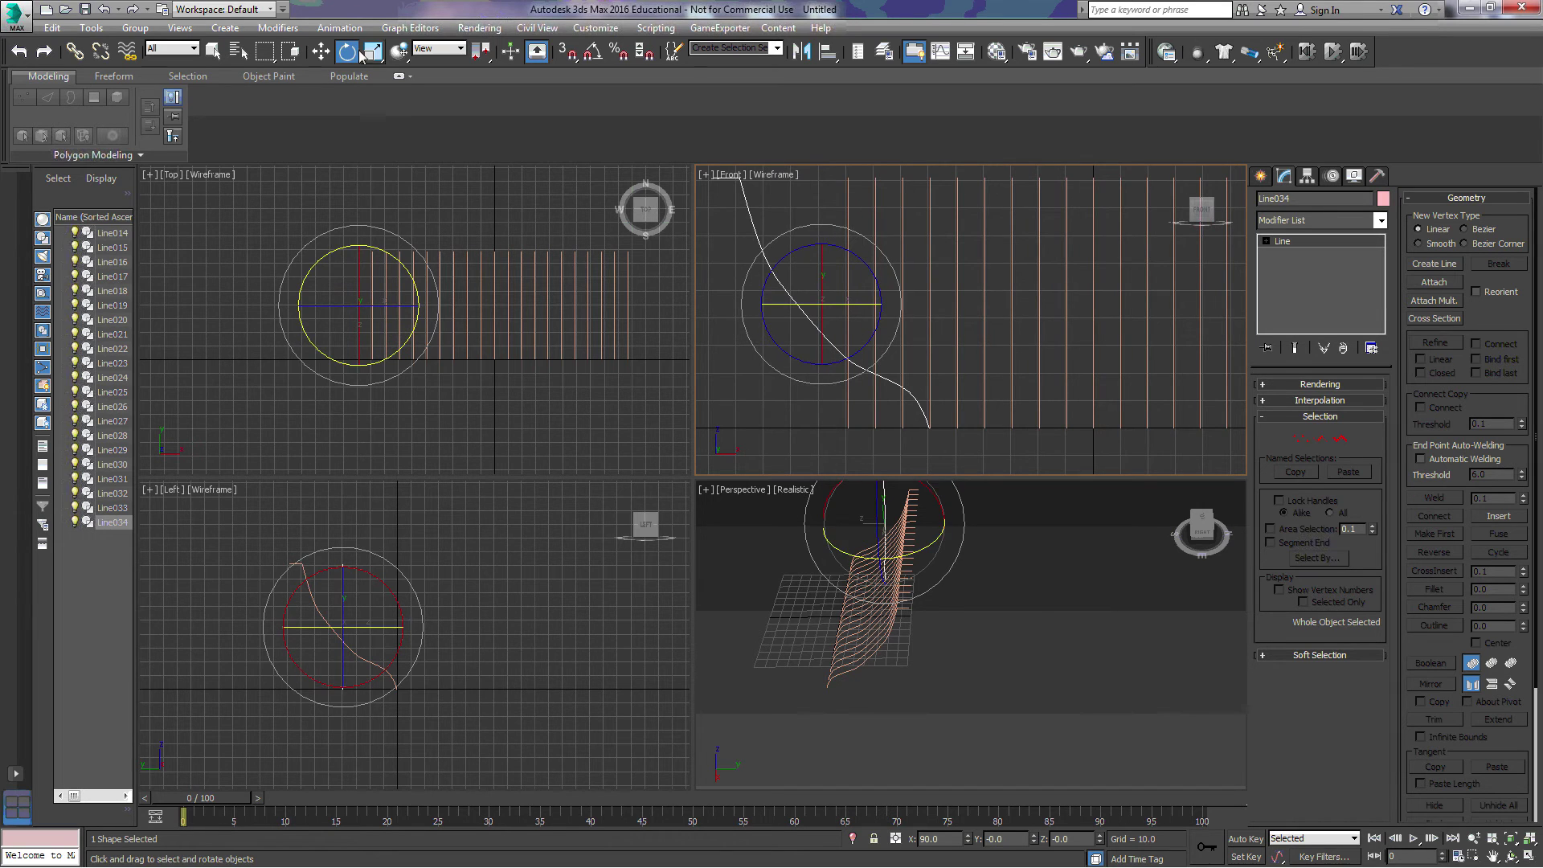
Move the rotated end curve away from the row to about X -163, aligning it with the X axis at about Y 0.3
{"action": "left_click", "coordinate": [322, 51]}
{"action": "left_click_drag", "start_coordinate": [878, 310], "coordinate": [706, 310]}
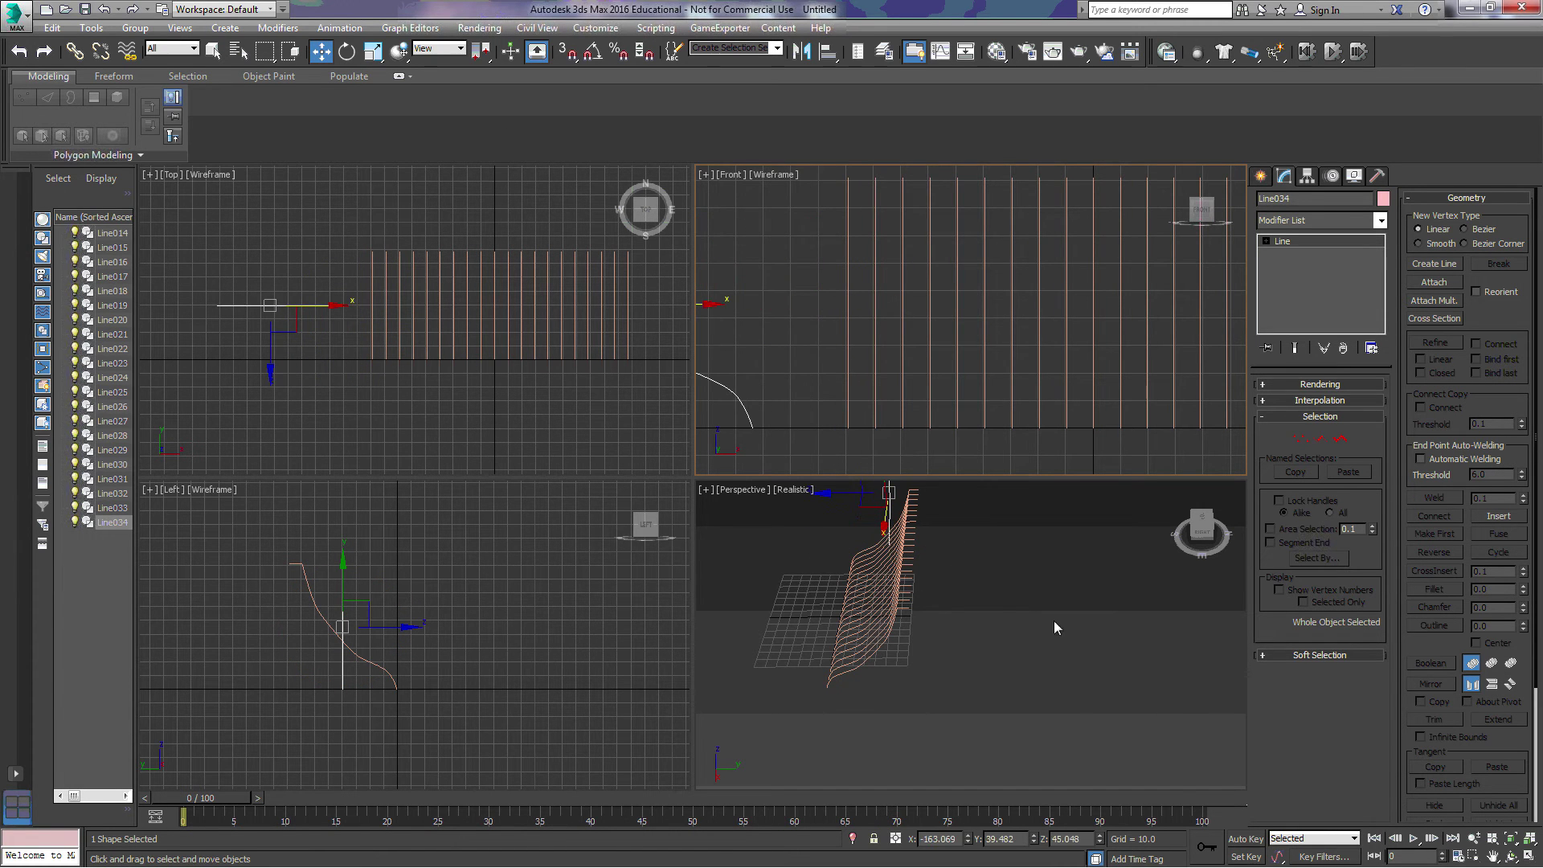
{"action": "middle_click_drag", "start_coordinate": [1054, 621], "coordinate": [1099, 677], "text": "alt"}
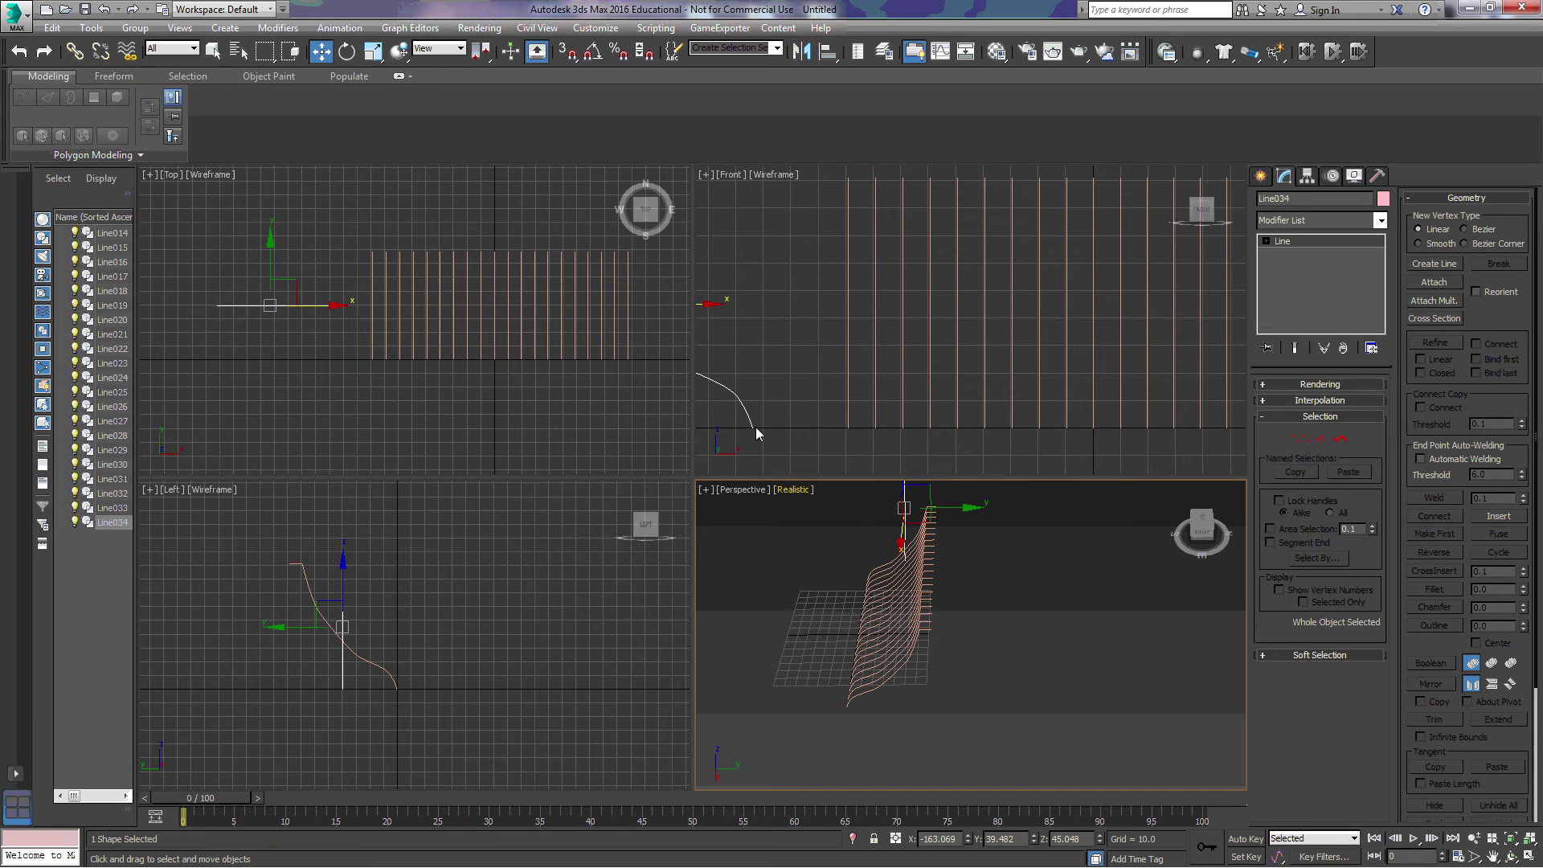
{"action": "left_click", "coordinate": [272, 250]}
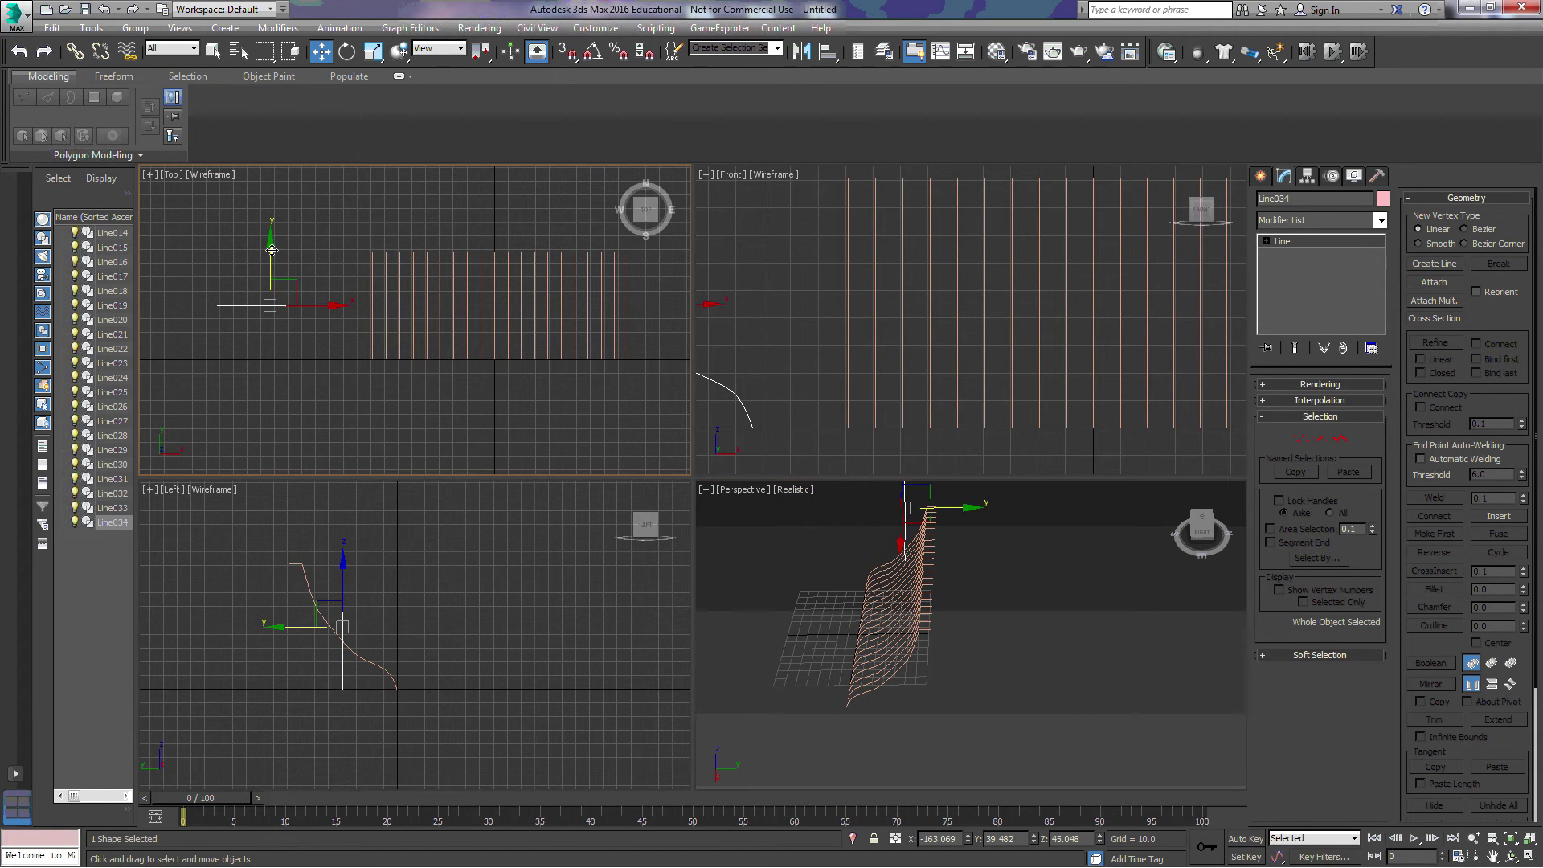
{"action": "left_click_drag", "start_coordinate": [272, 250], "coordinate": [267, 305]}
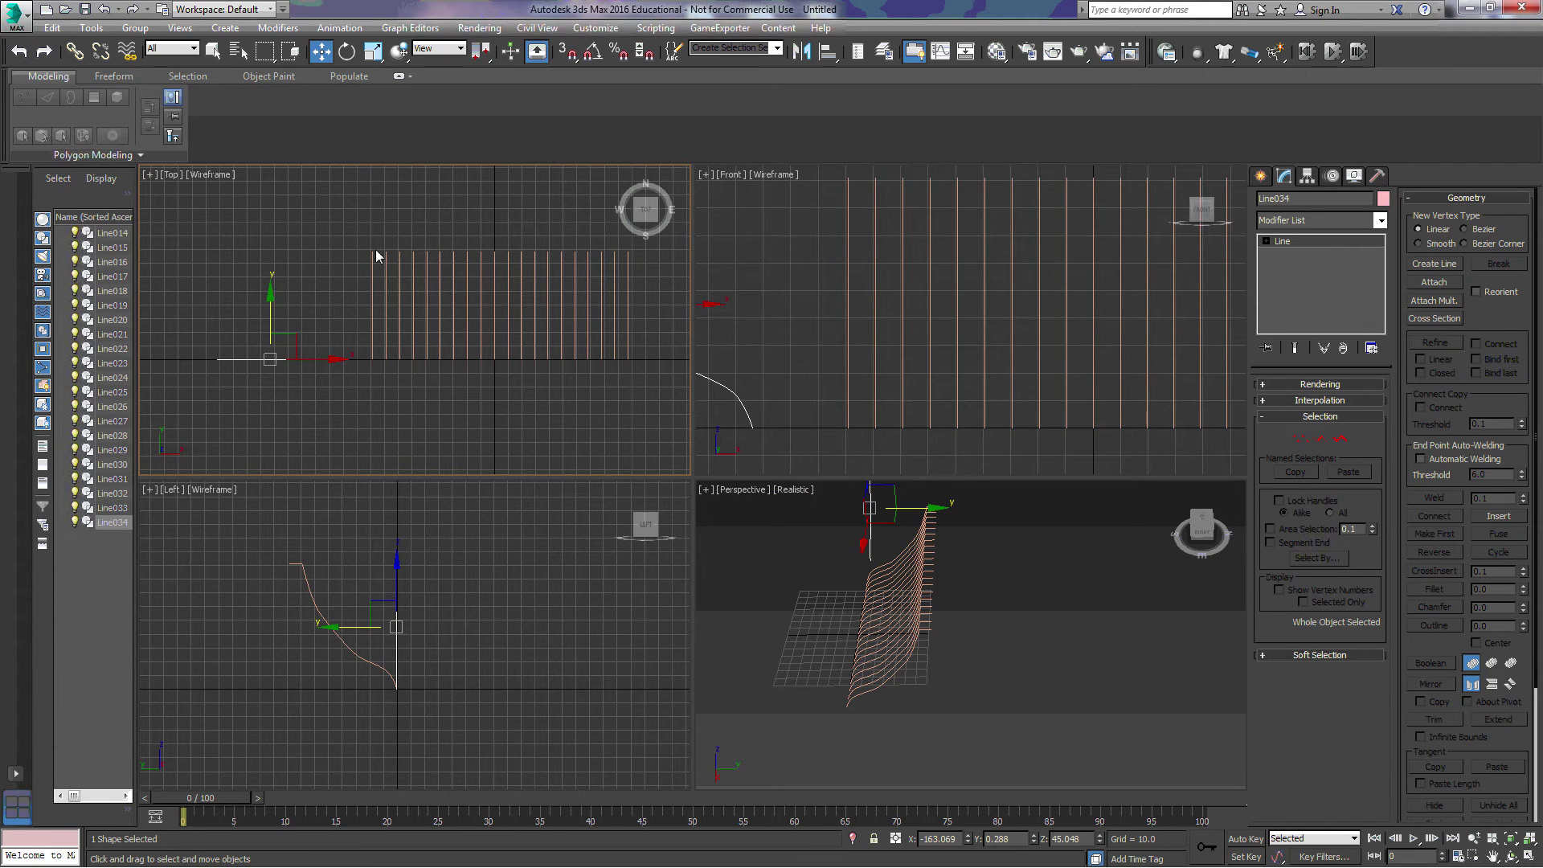
Rotate the first curve remaining at the negative X end of the row by 36 degrees about the vertical axis
{"action": "left_click", "coordinate": [371, 296]}
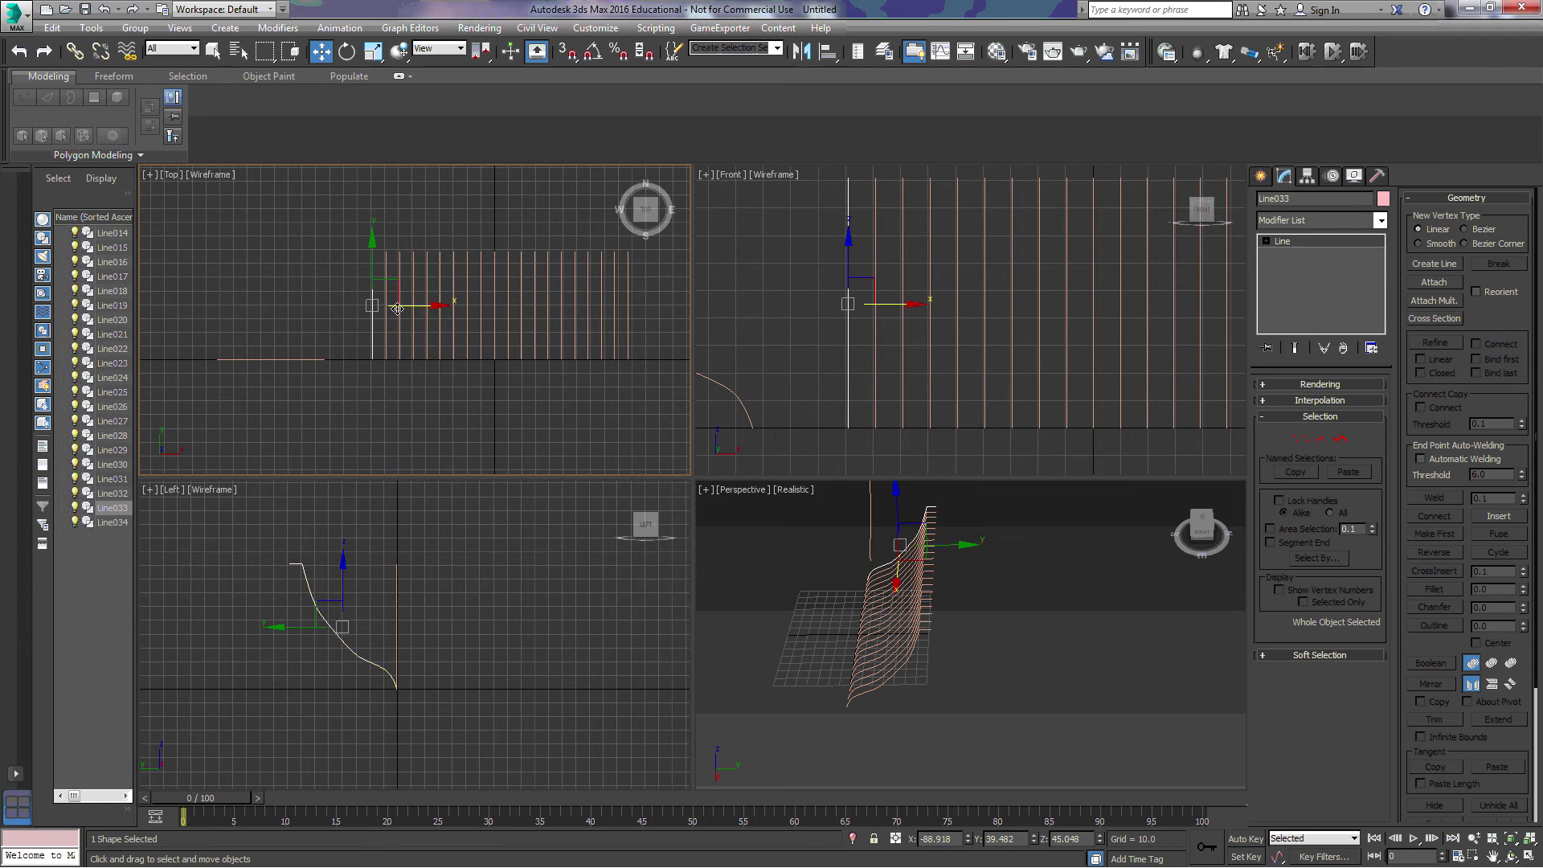
{"action": "left_click", "coordinate": [347, 52]}
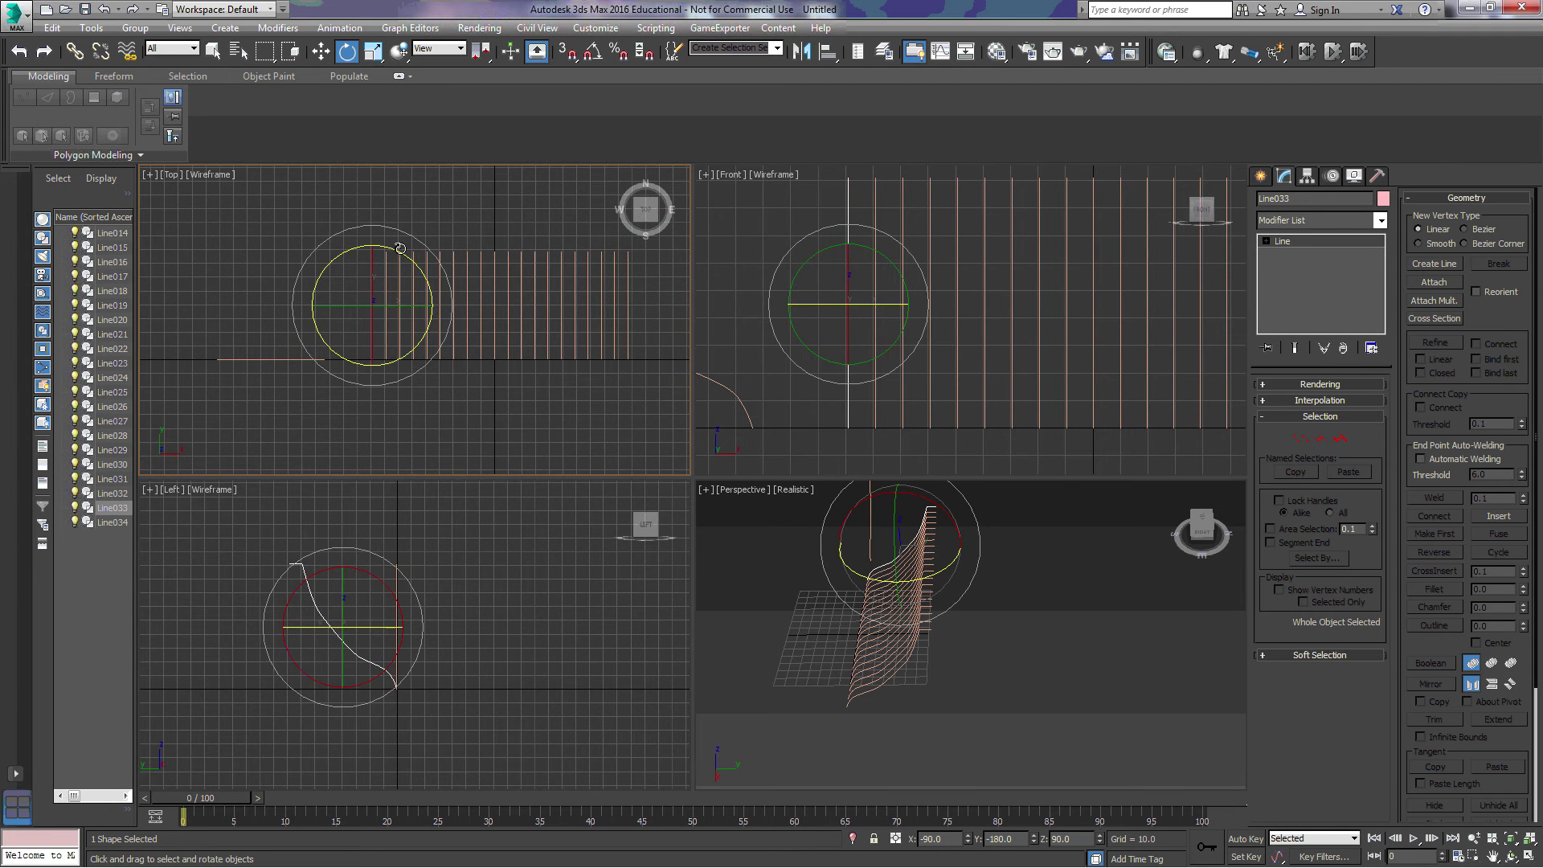
{"action": "left_click", "coordinate": [400, 250]}
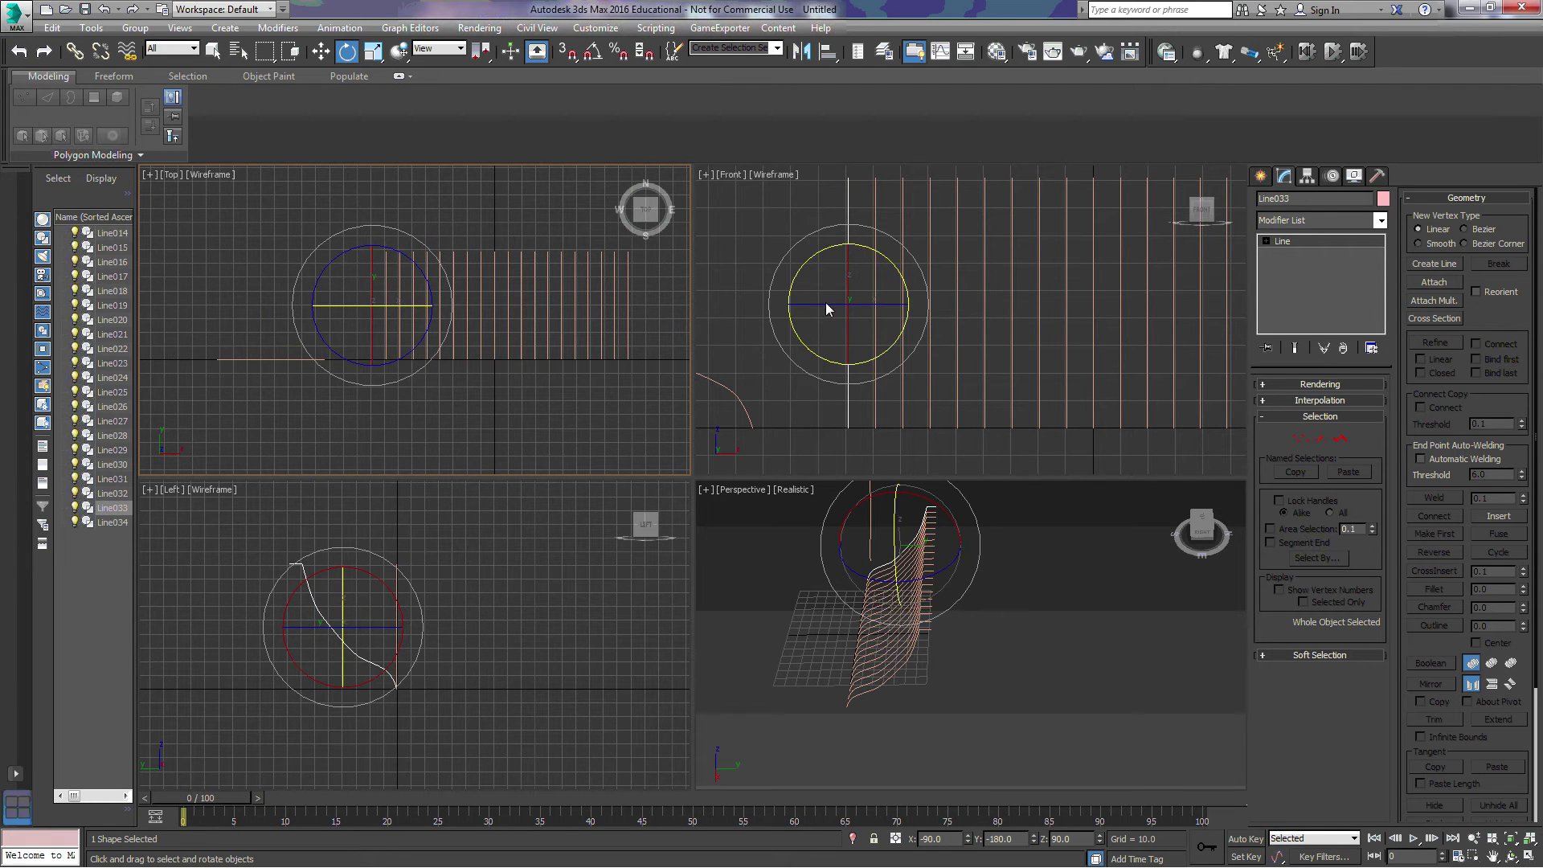
{"action": "right_click", "coordinate": [768, 280]}
{"action": "left_click_drag", "start_coordinate": [819, 304], "coordinate": [878, 304]}
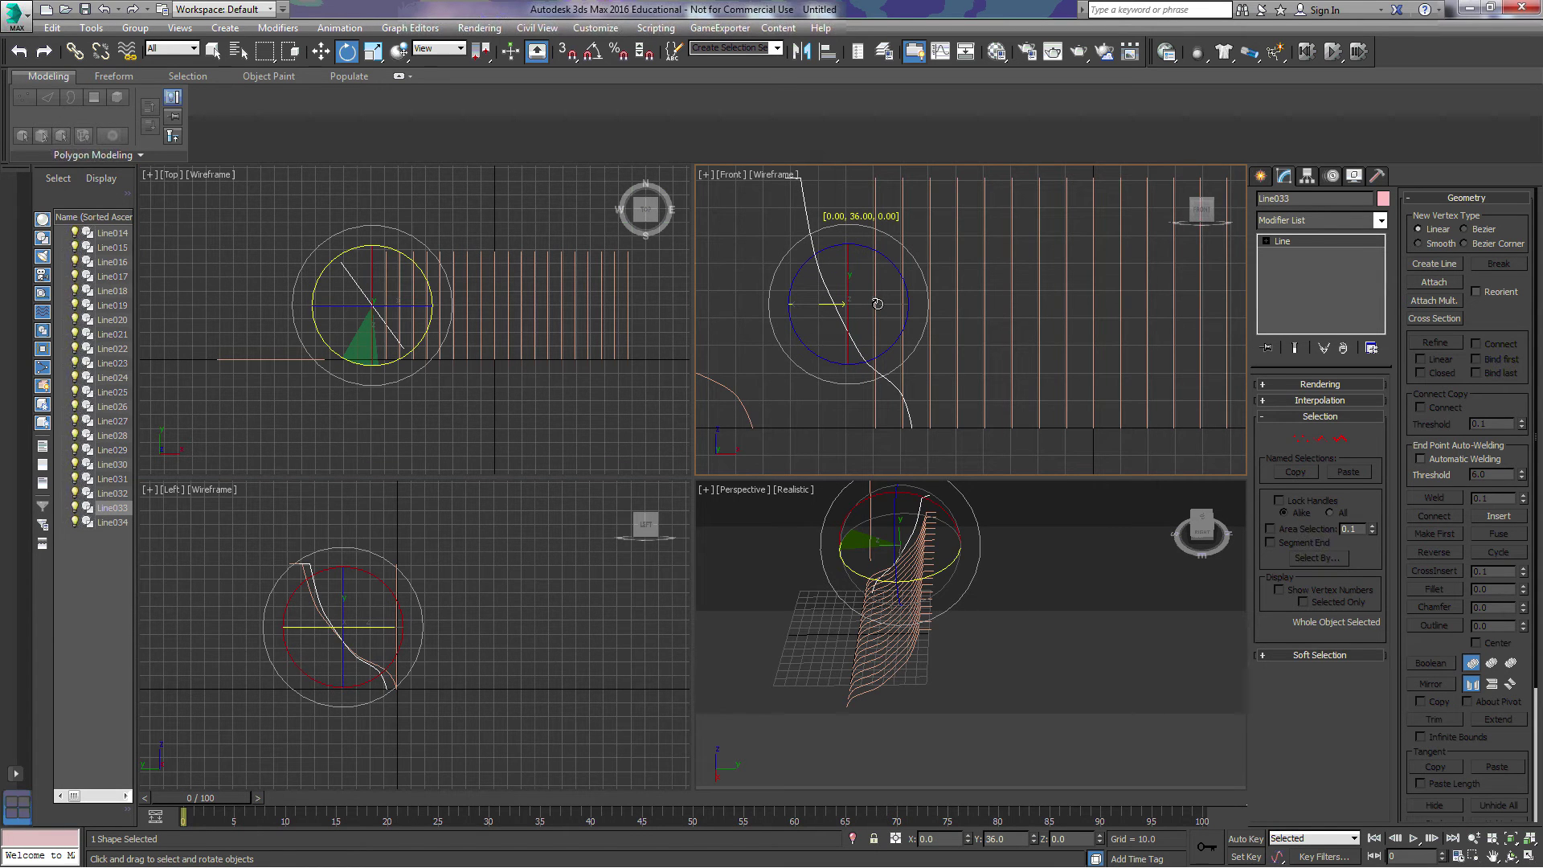
{"action": "left_click_drag", "start_coordinate": [878, 304], "coordinate": [871, 304]}
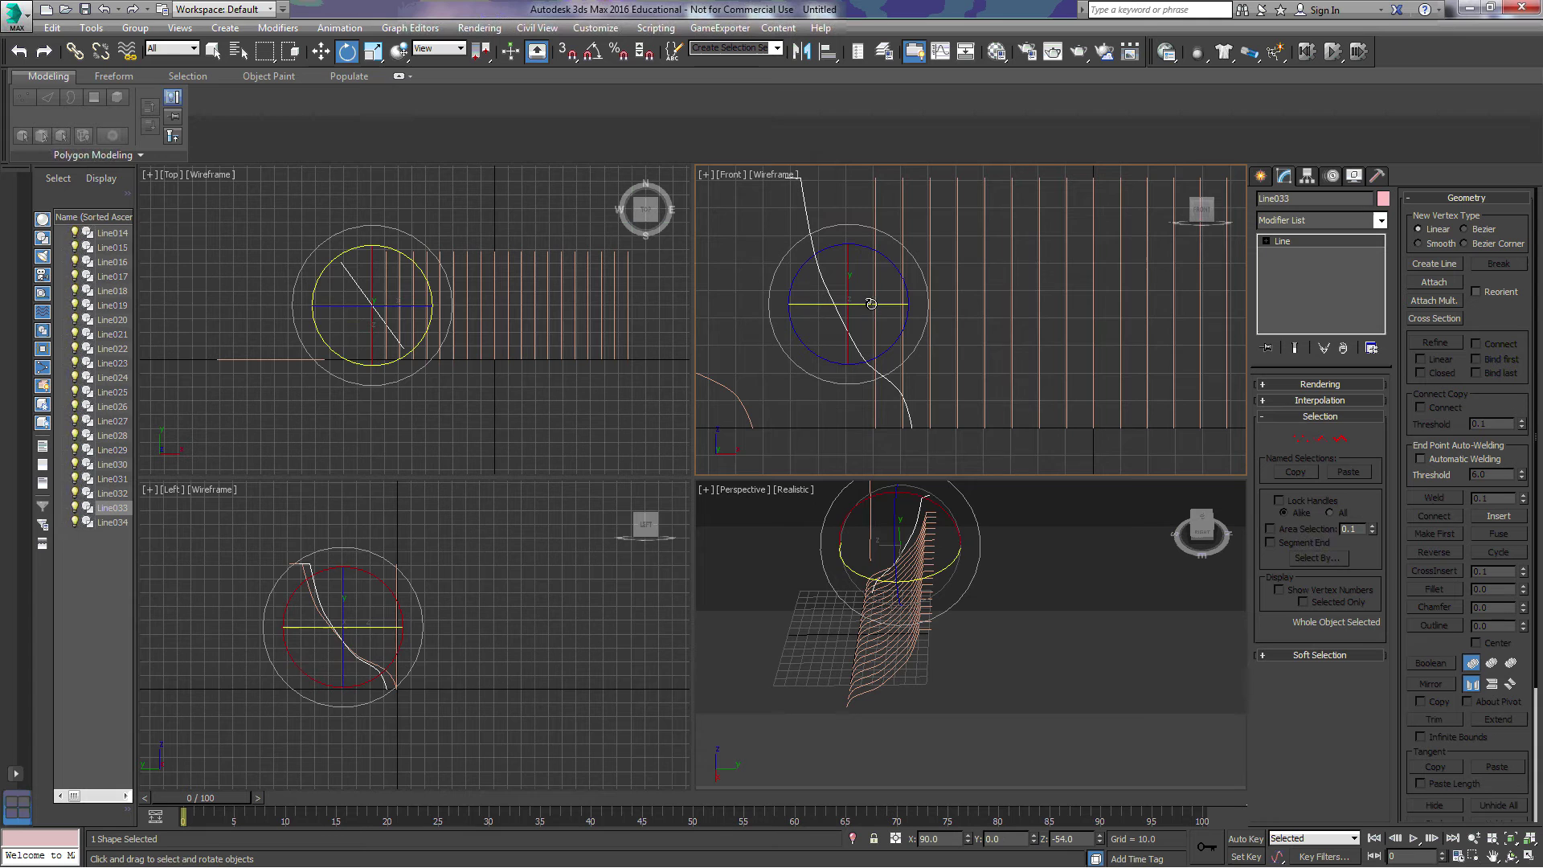
Move the curve rotated by 36 degrees away from the row in the Top view, in the negative X and slightly negative Y direction
{"action": "left_click", "coordinate": [321, 55]}
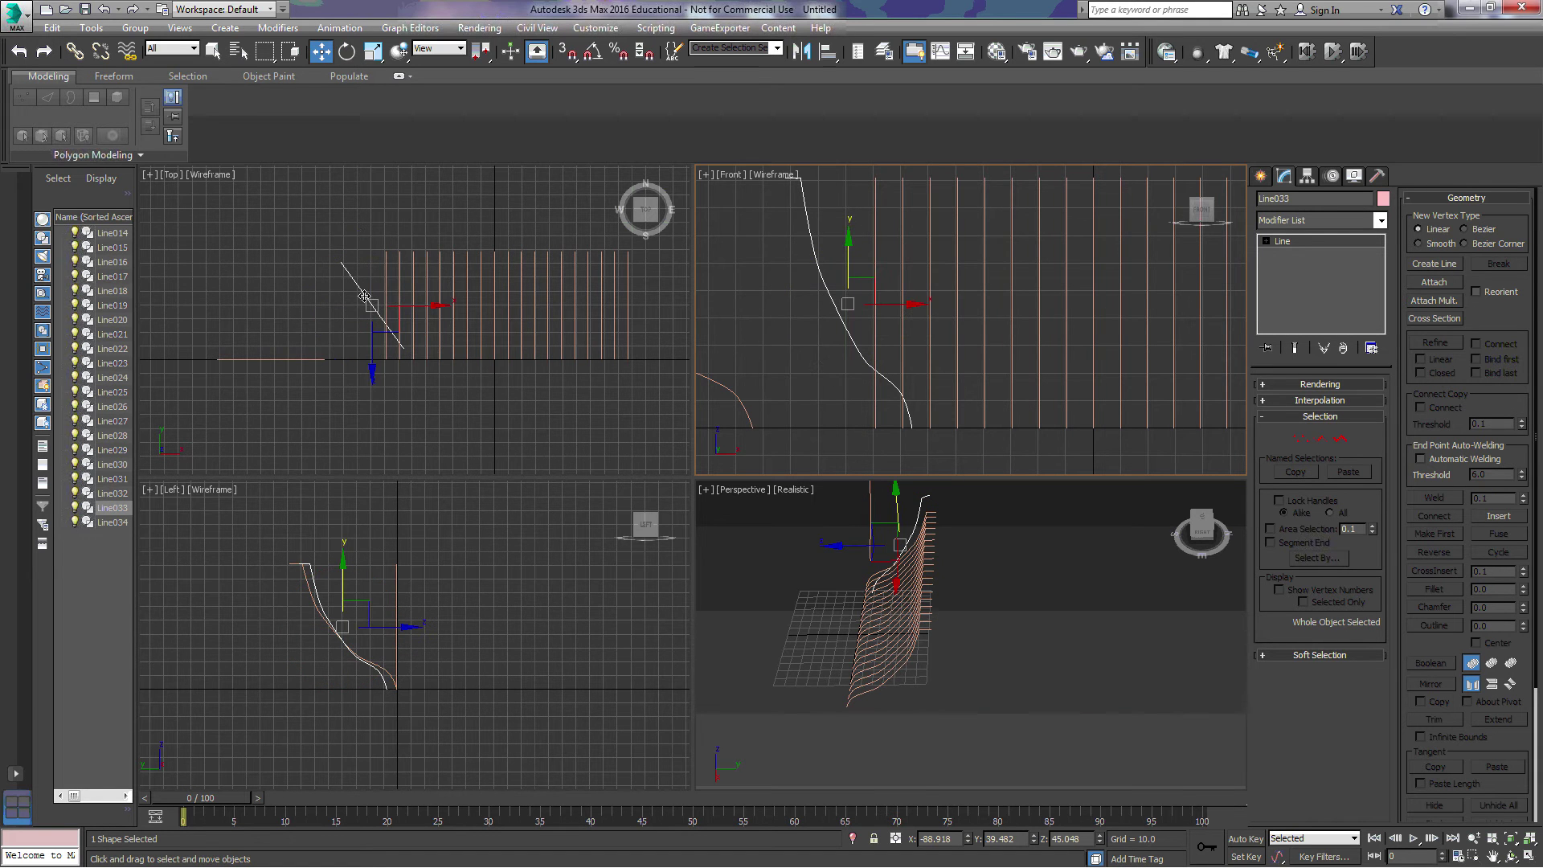
{"action": "right_click", "coordinate": [361, 335]}
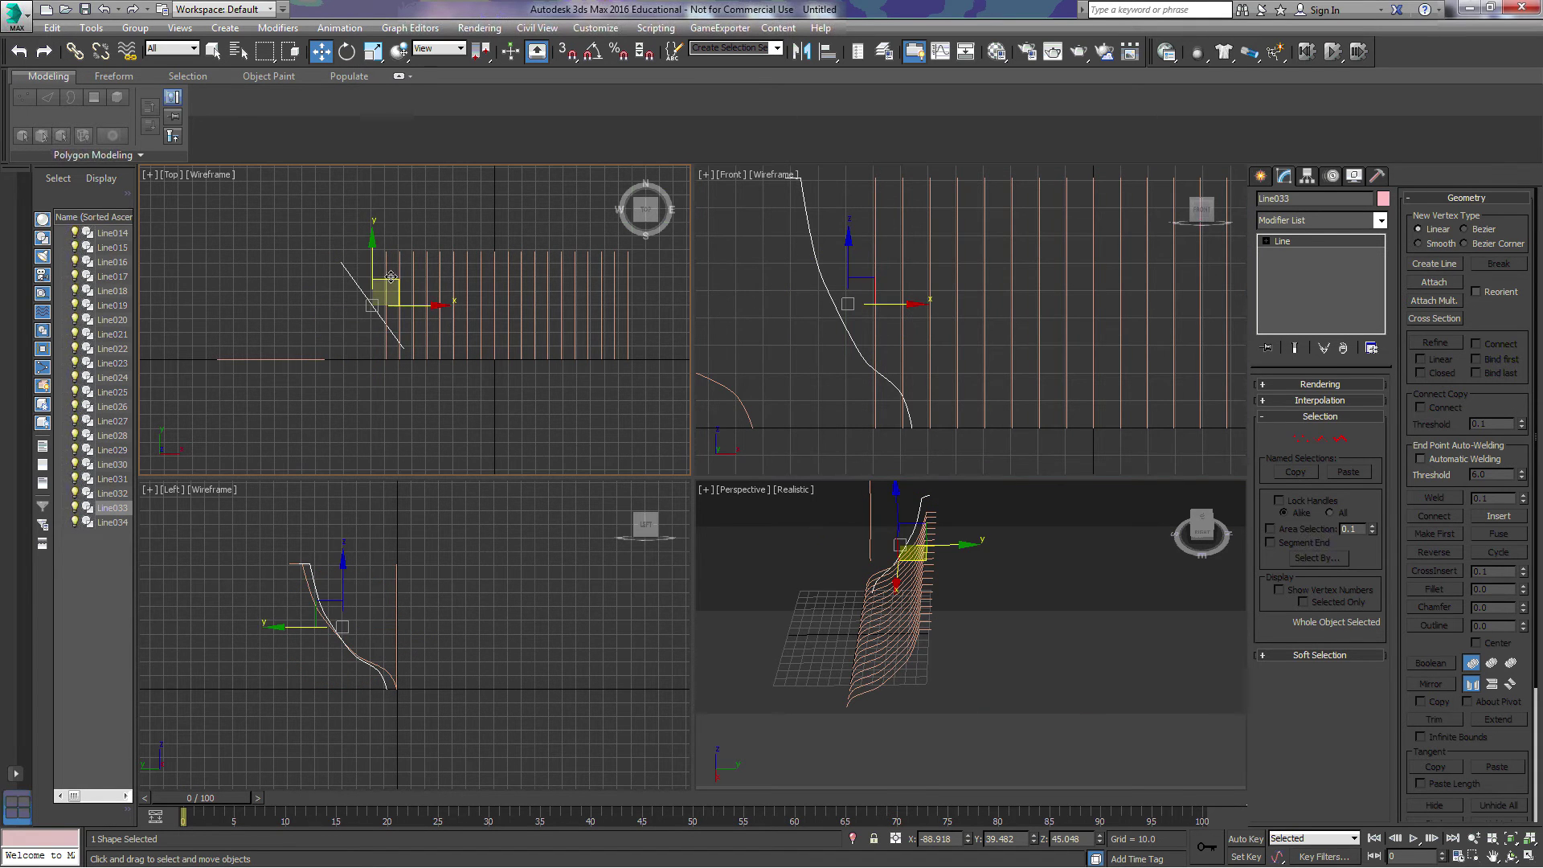
{"action": "mouse_move", "coordinate": [398, 286]}
{"action": "left_mouse_down"}
{"action": "mouse_move", "coordinate": [347, 296]}
{"action": "mouse_move", "coordinate": [400, 303]}
{"action": "mouse_move", "coordinate": [385, 299]}
{"action": "left_mouse_up"}
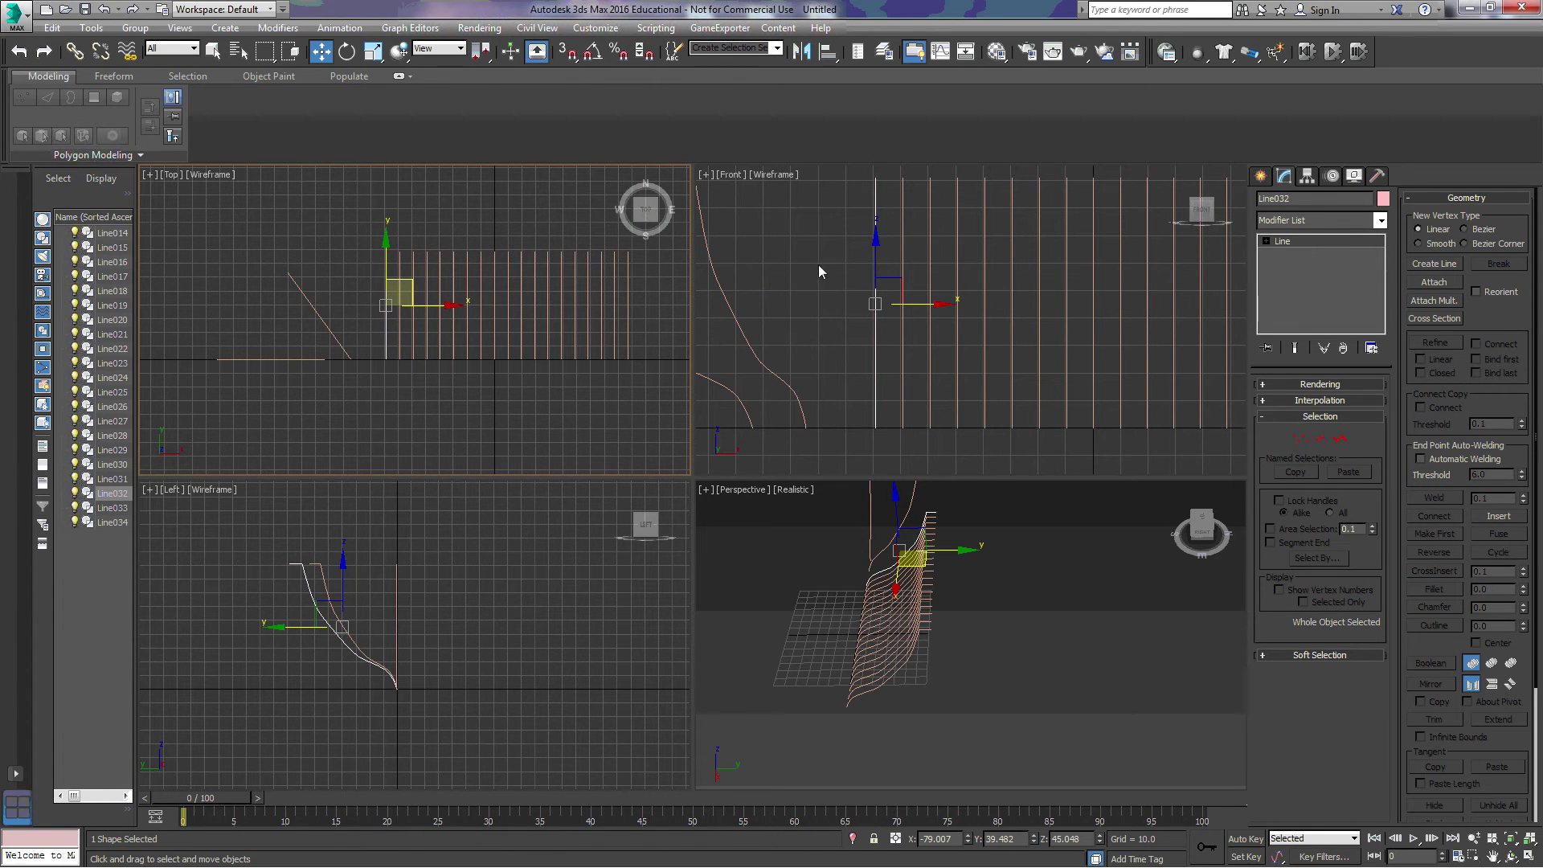
Rotate the curve now at the row's negative X end slightly about the vertical axis and move it to about X -94, Y 37.7
{"action": "left_click", "coordinate": [347, 50]}
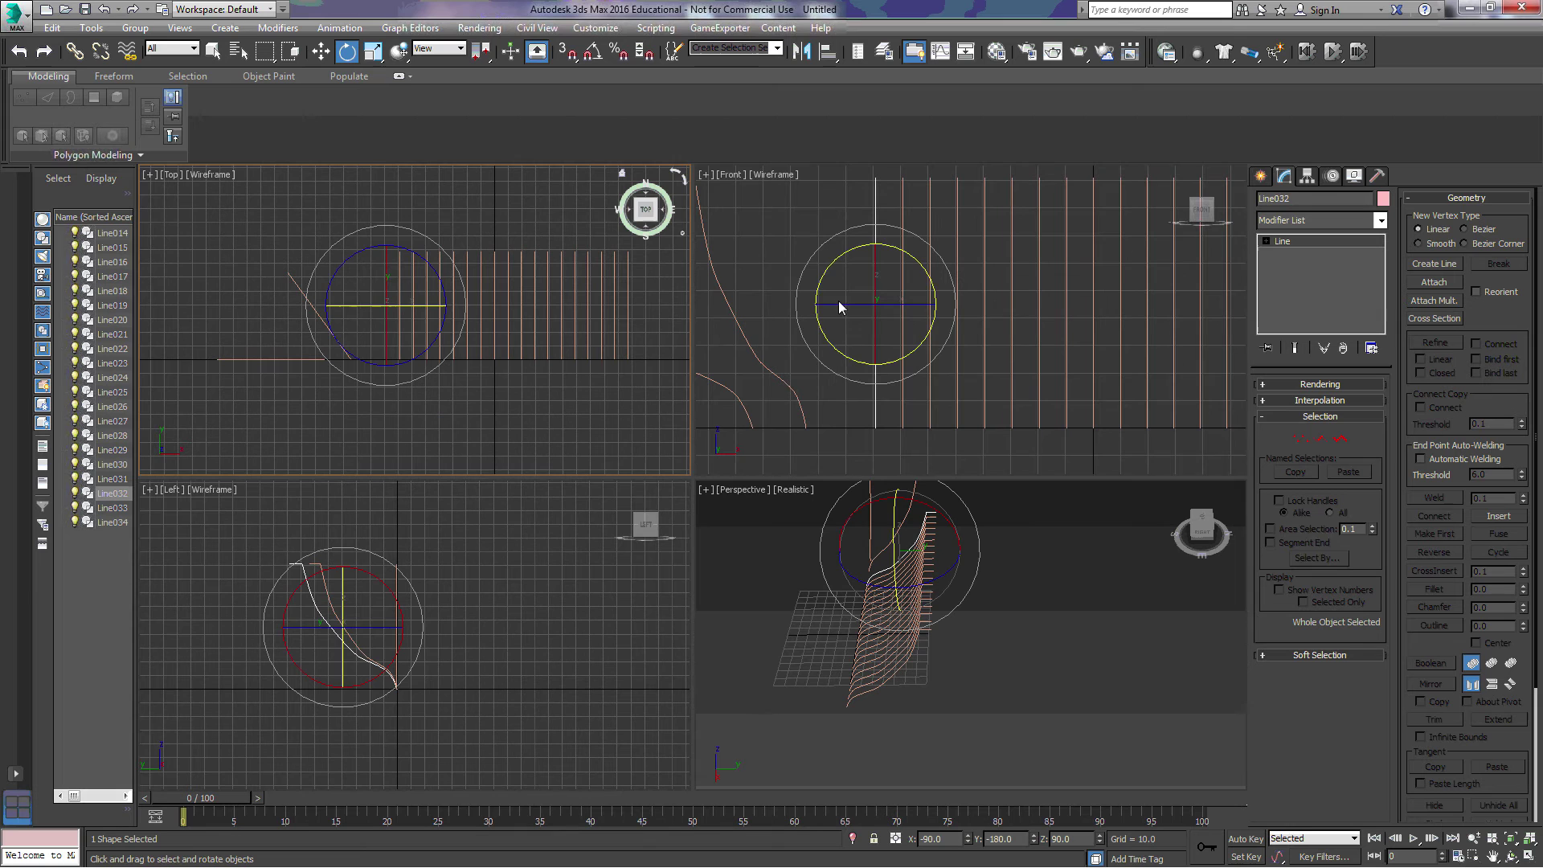
{"action": "right_click", "coordinate": [842, 292]}
{"action": "left_click_drag", "start_coordinate": [841, 303], "coordinate": [866, 306]}
{"action": "left_click", "coordinate": [323, 52]}
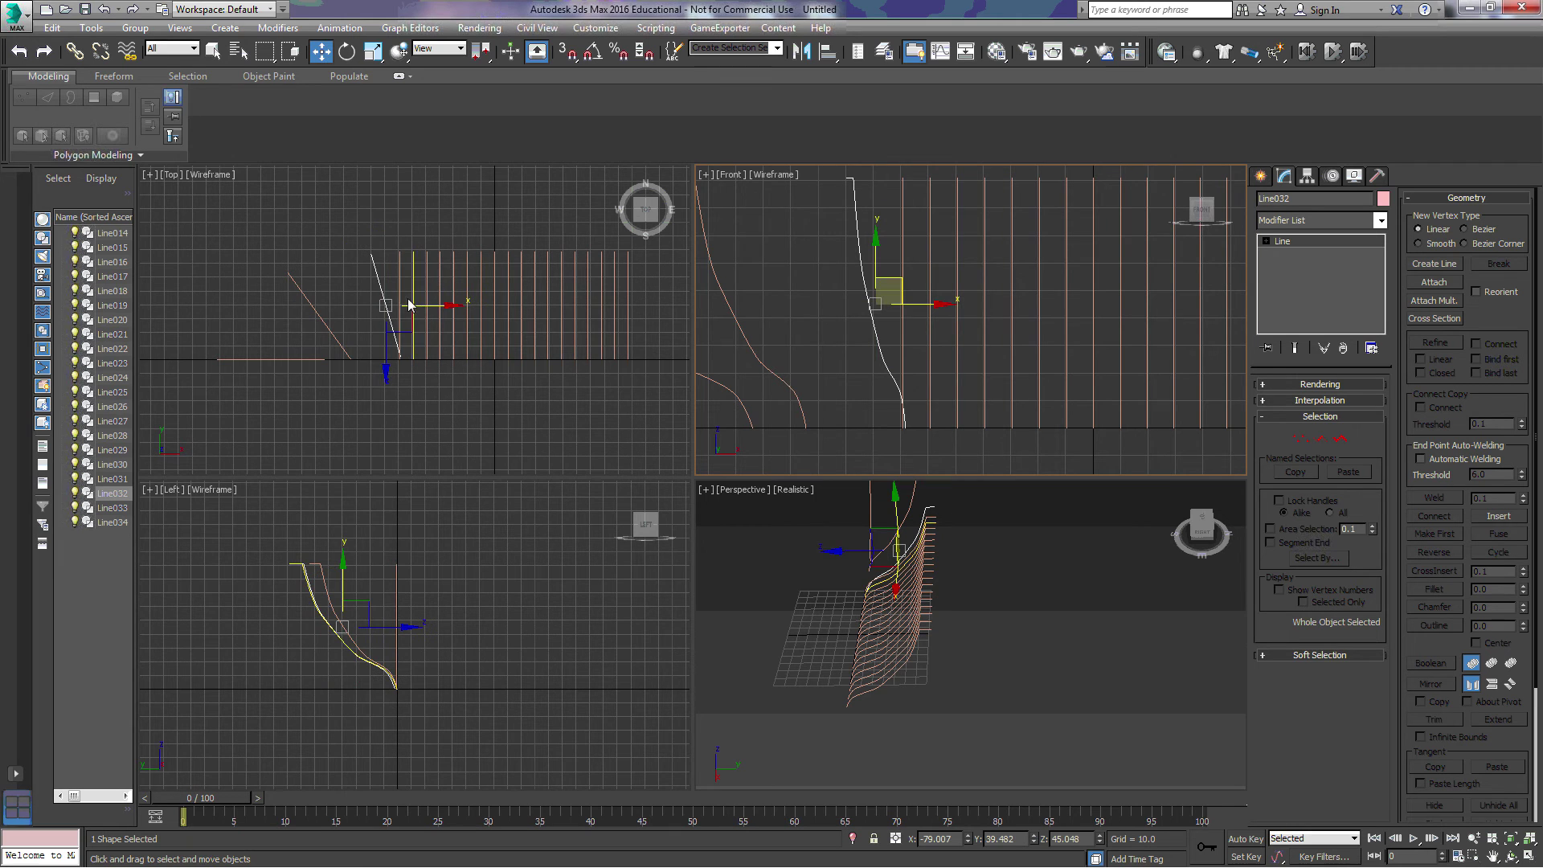
{"action": "right_click", "coordinate": [368, 303]}
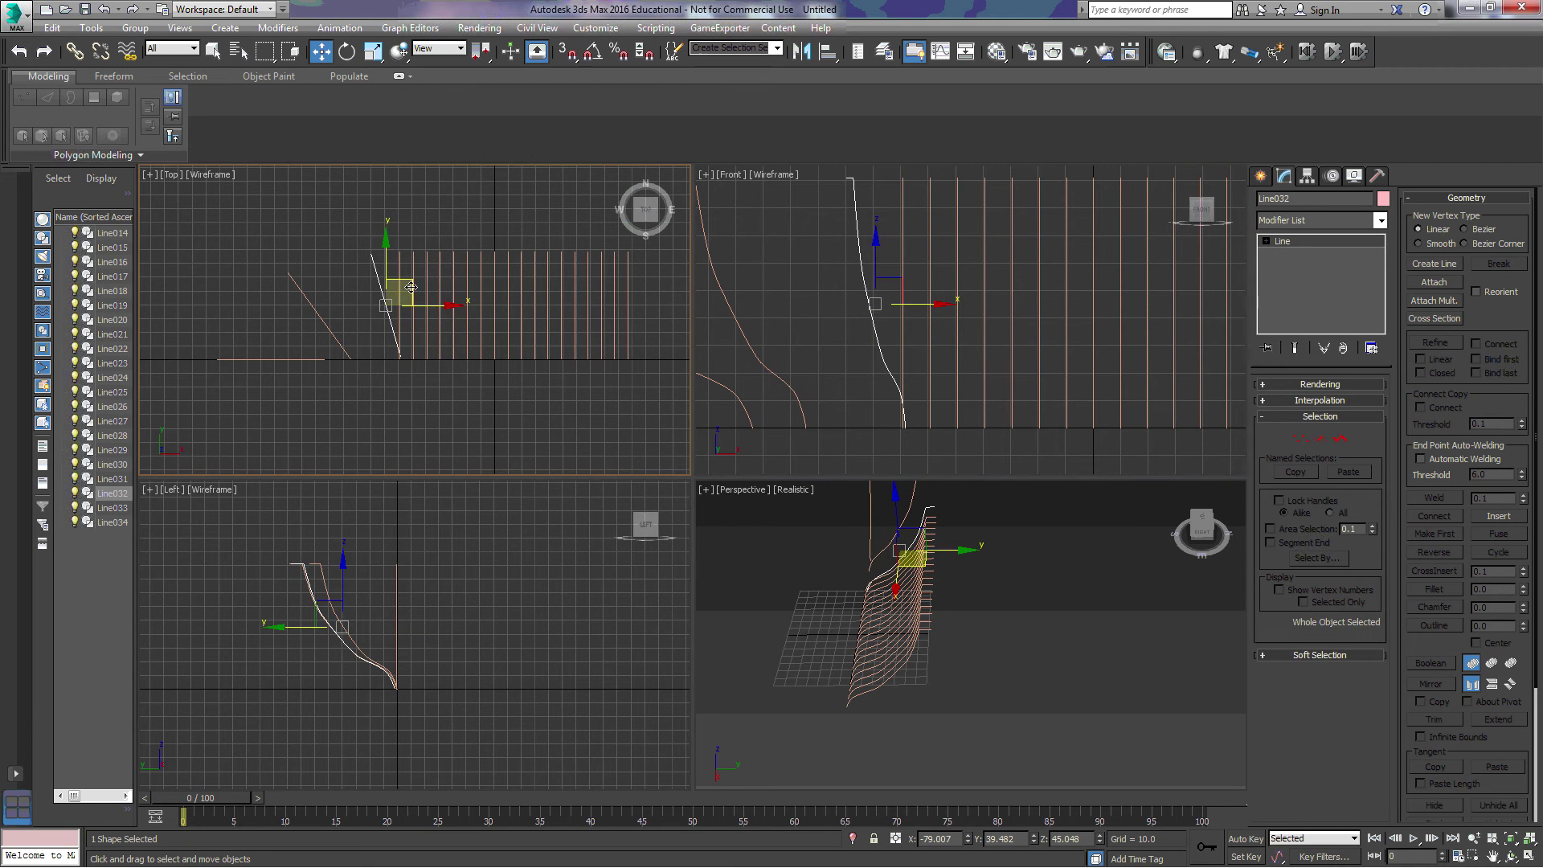
{"action": "left_click_drag", "start_coordinate": [409, 288], "coordinate": [390, 290]}
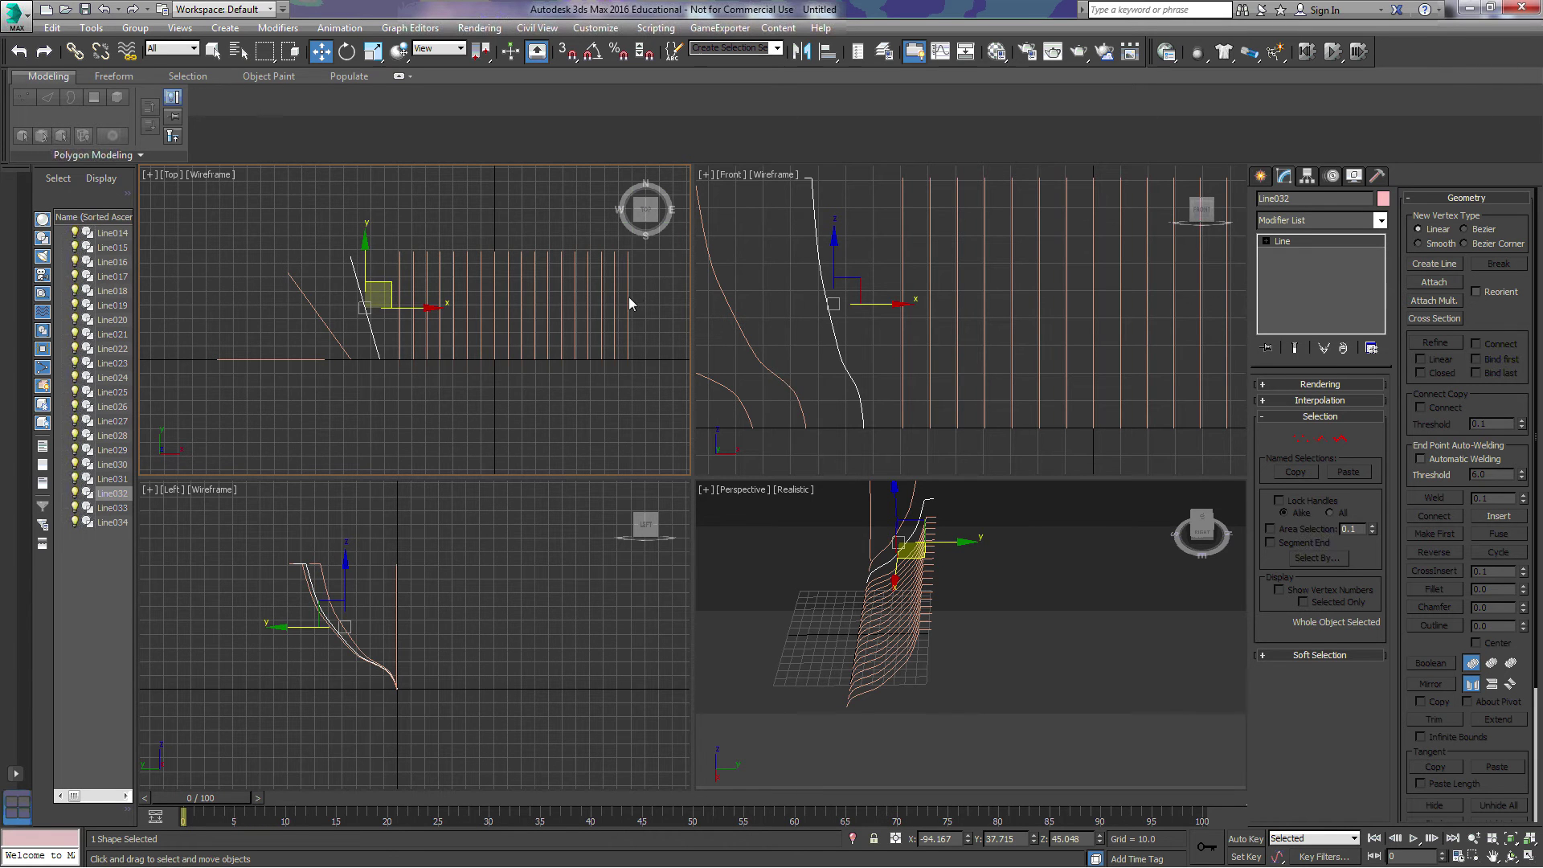
Attach all other profile curves in order to the curve at the positive X end of the row, finishing with the curve on the X axis
{"action": "middle_click_drag", "start_coordinate": [612, 413], "coordinate": [527, 299]}
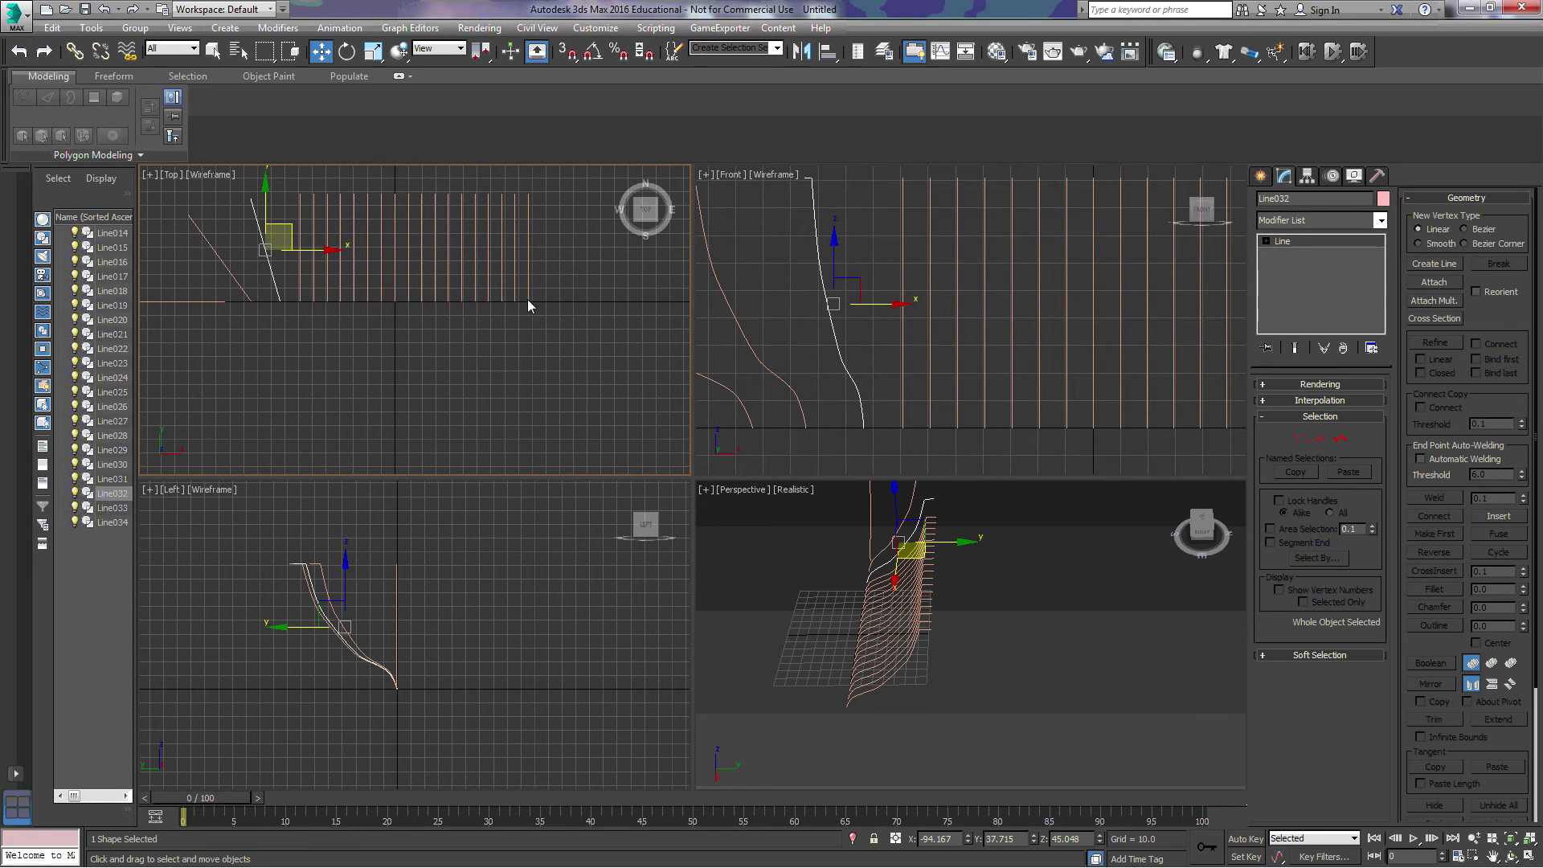
{"action": "left_click", "coordinate": [528, 252]}
{"action": "left_click", "coordinate": [347, 50]}
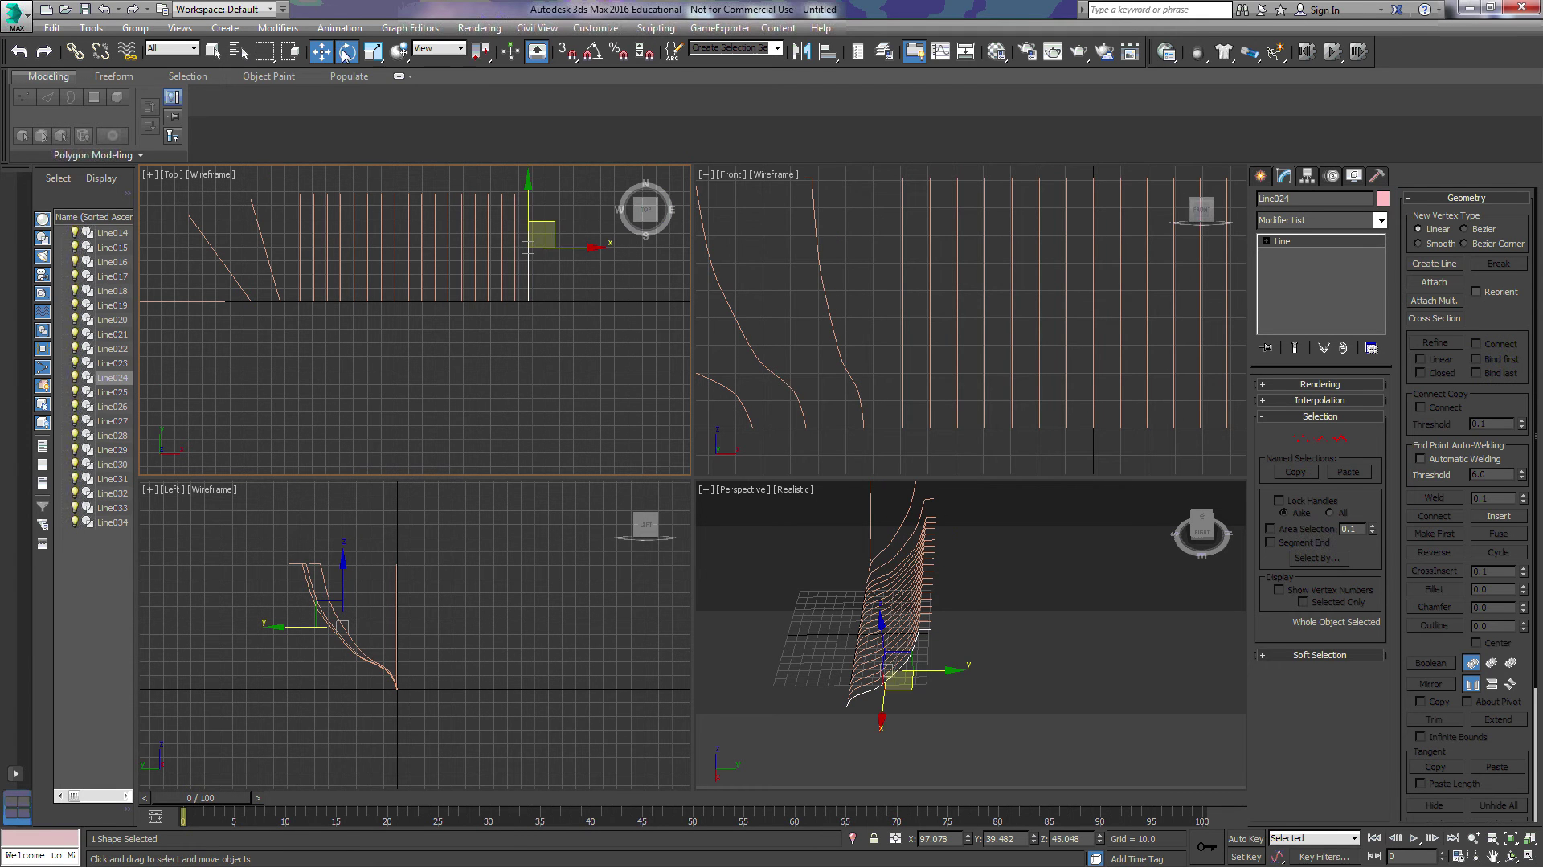
{"action": "middle_click_drag", "start_coordinate": [577, 375], "coordinate": [617, 417]}
{"action": "scroll", "coordinate": [410, 388], "scroll_direction": "down", "scroll_amount": 2}
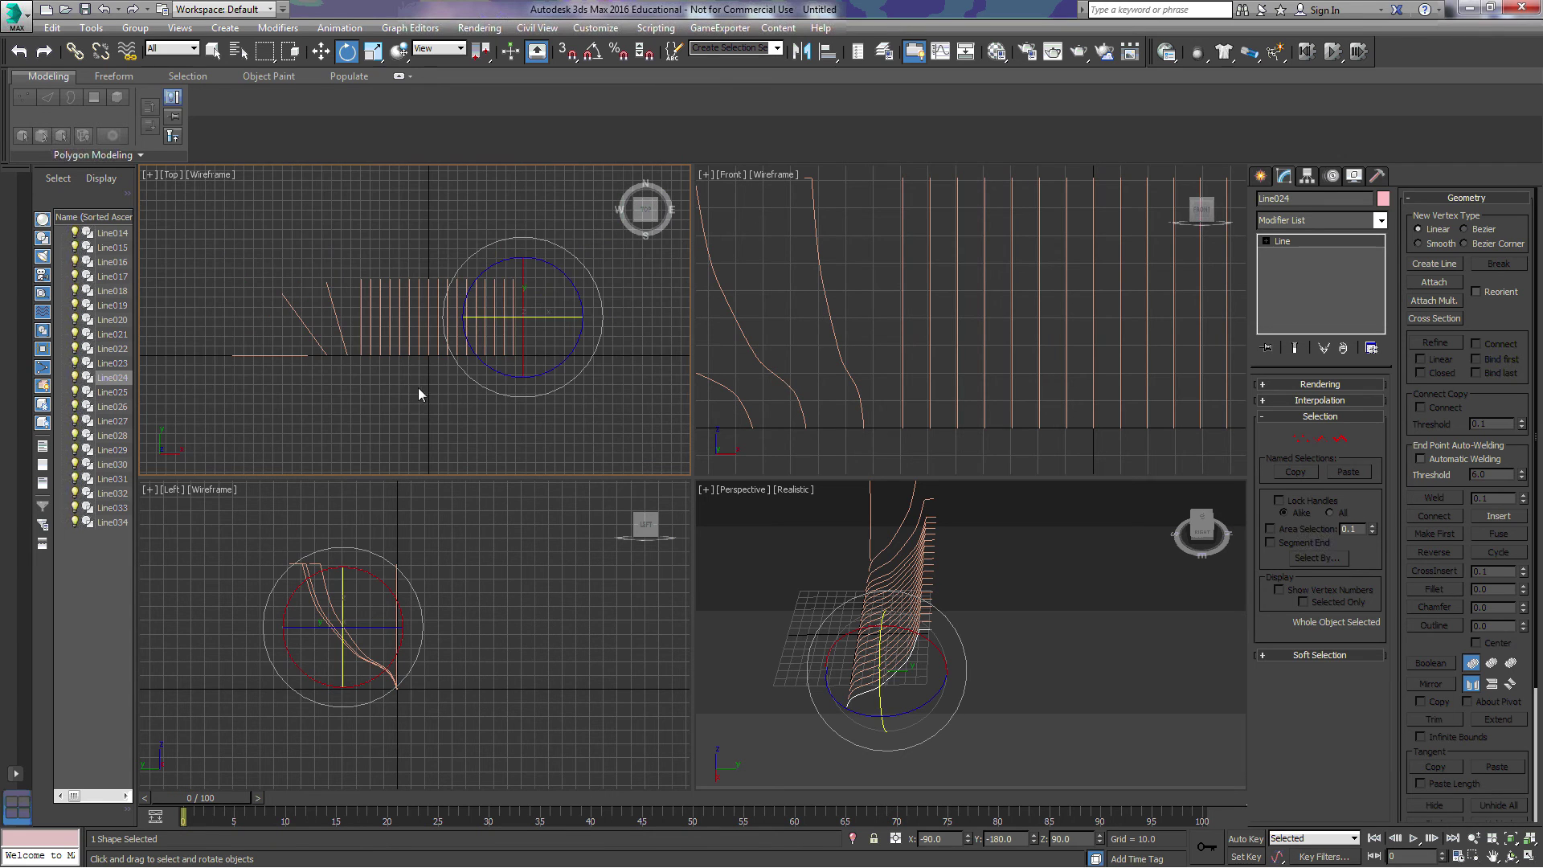
{"action": "left_click", "coordinate": [402, 395]}
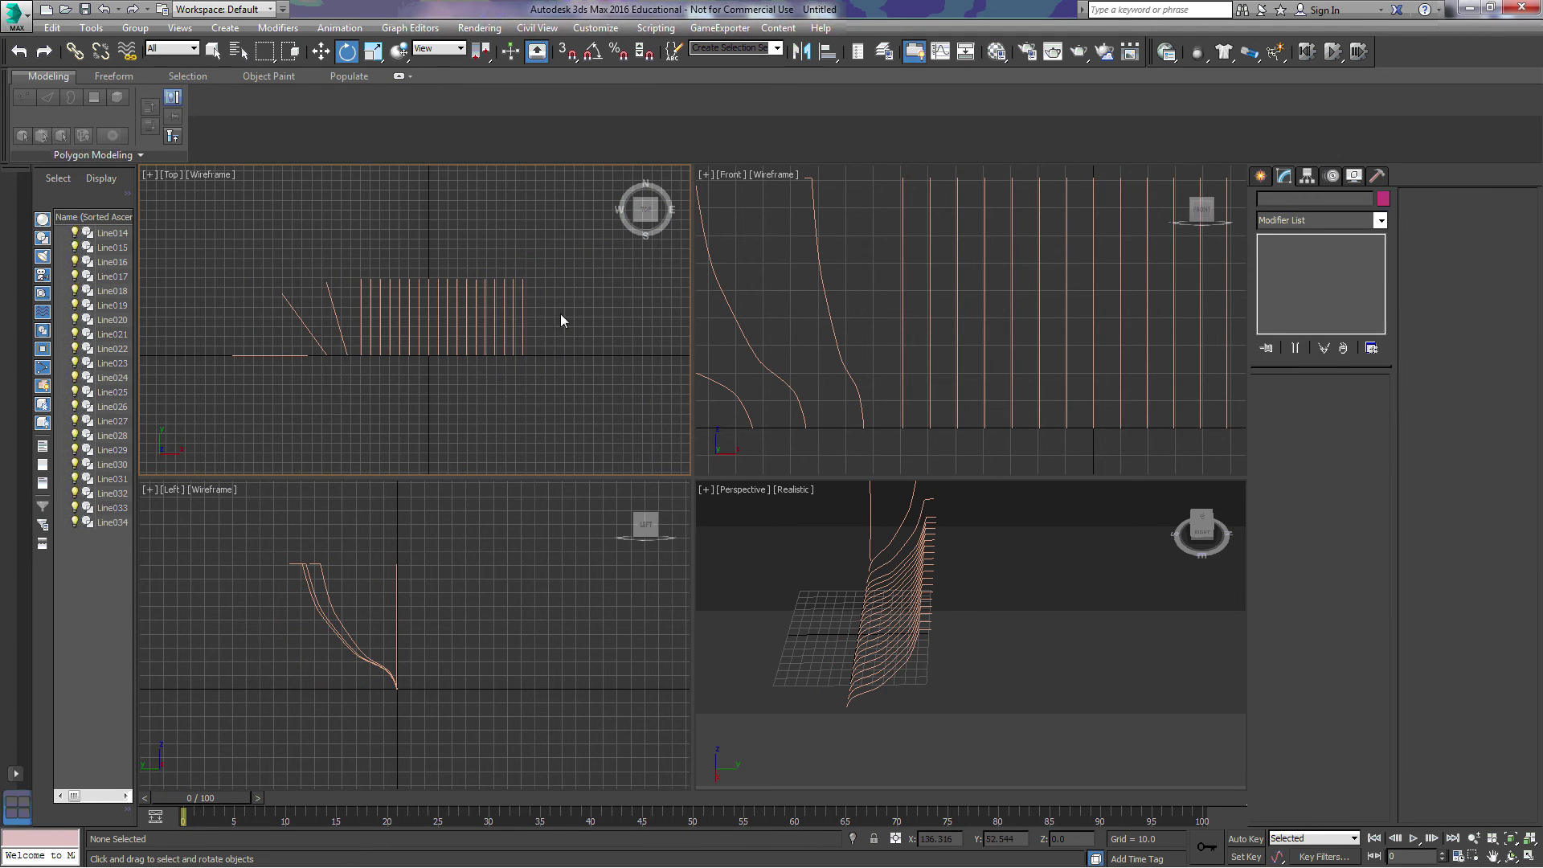
{"action": "left_click", "coordinate": [520, 327]}
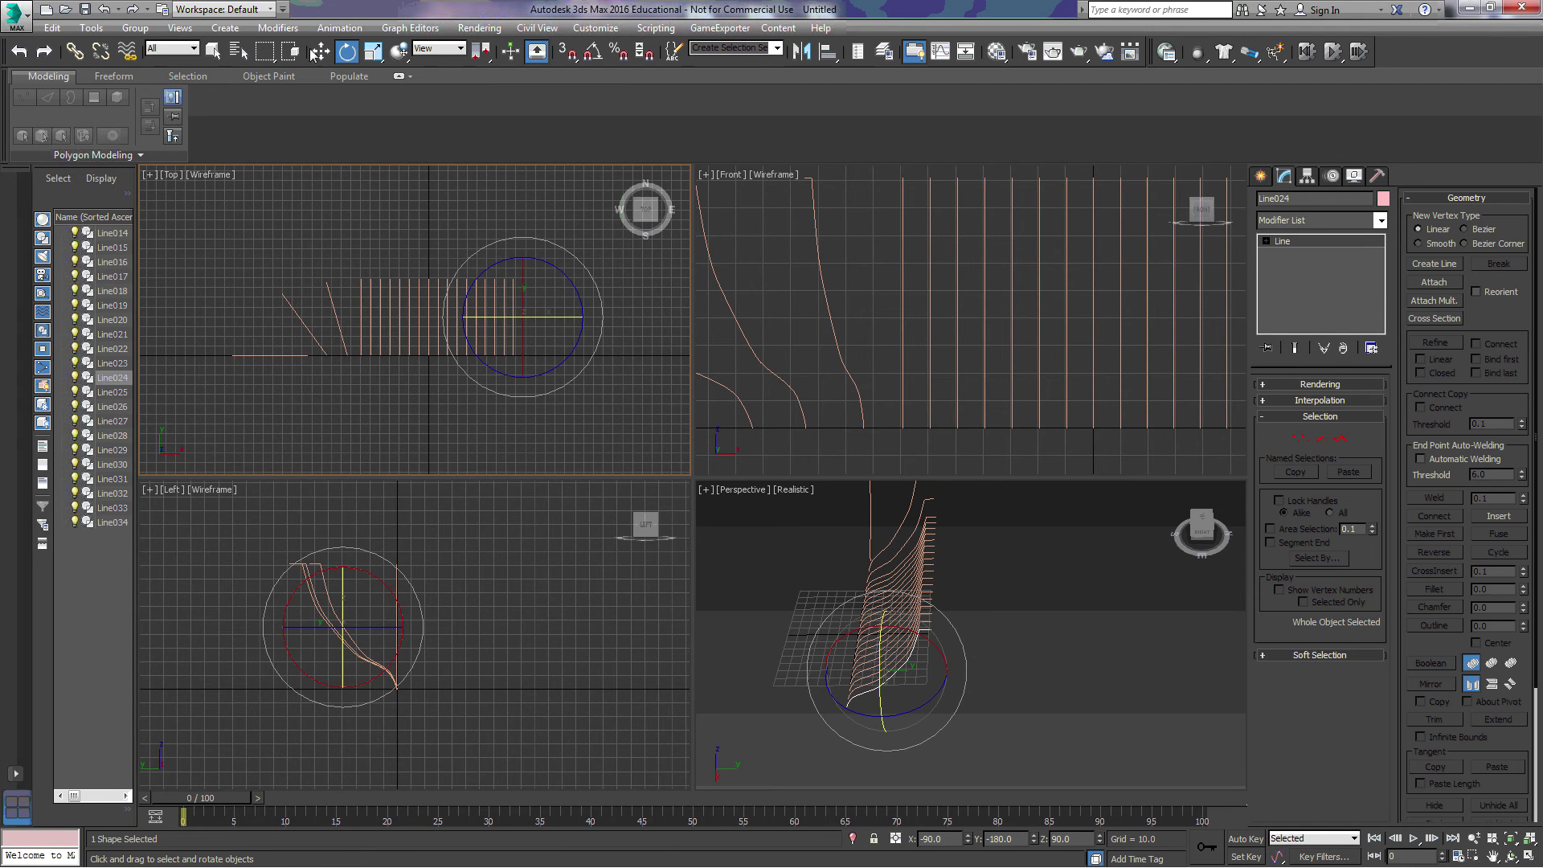
{"action": "key", "text": "w"}
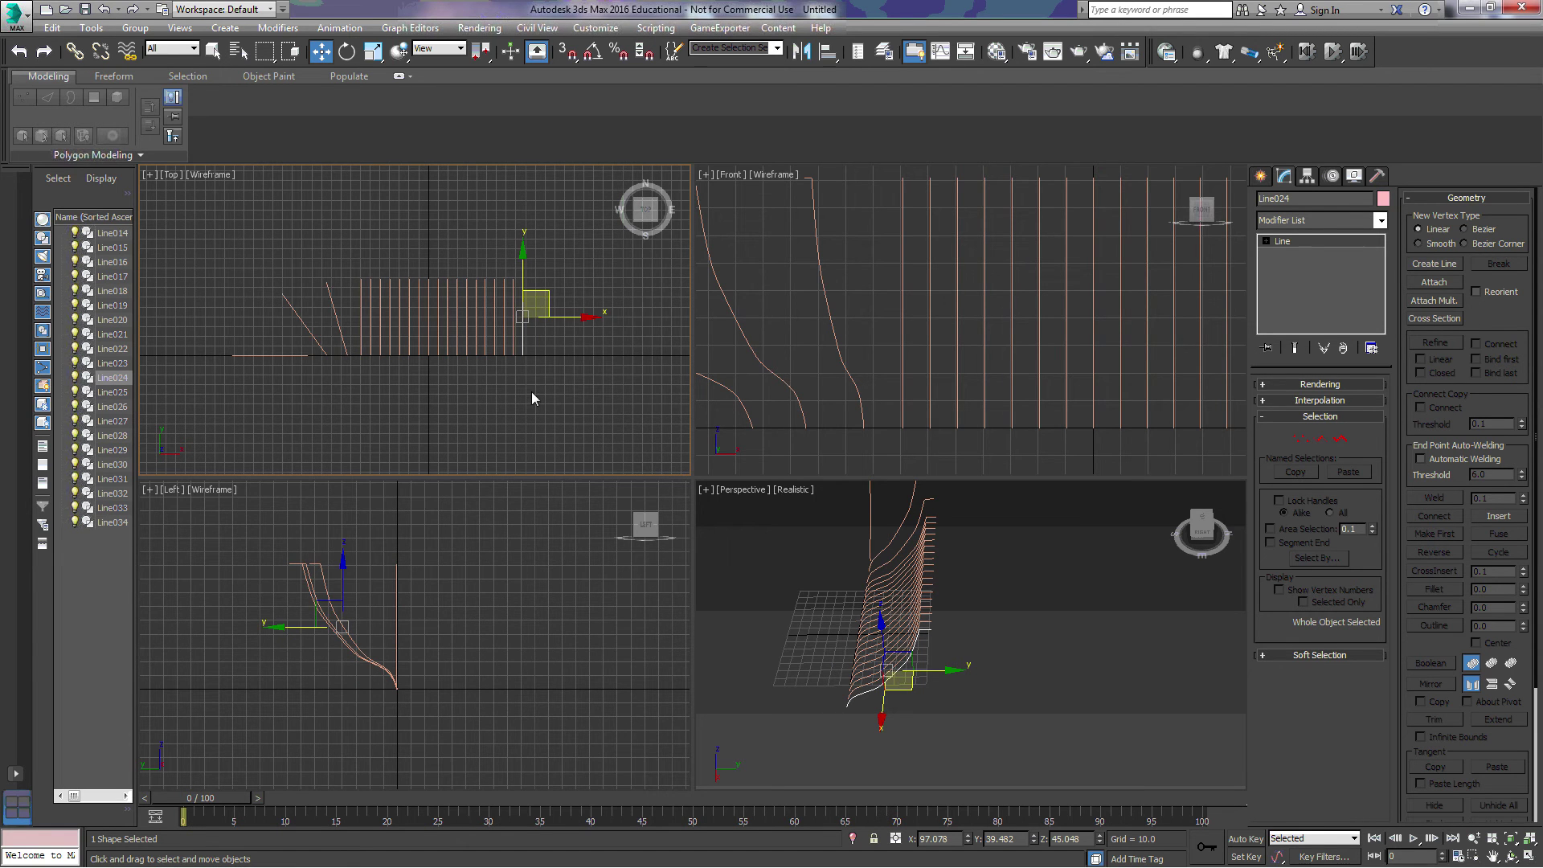
{"action": "right_click", "coordinate": [522, 335]}
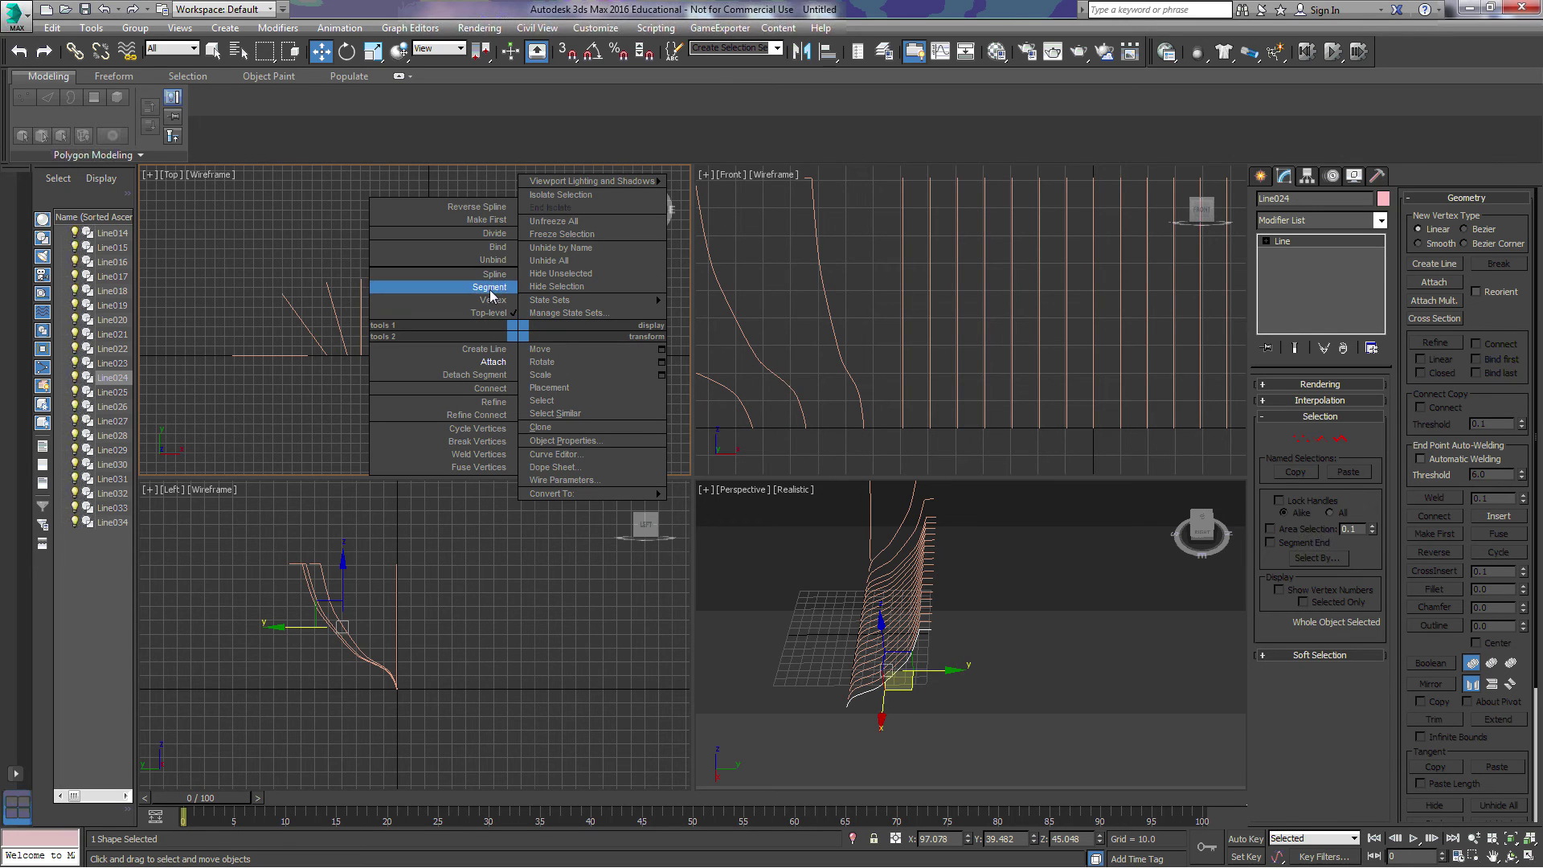
{"action": "left_click", "coordinate": [493, 361]}
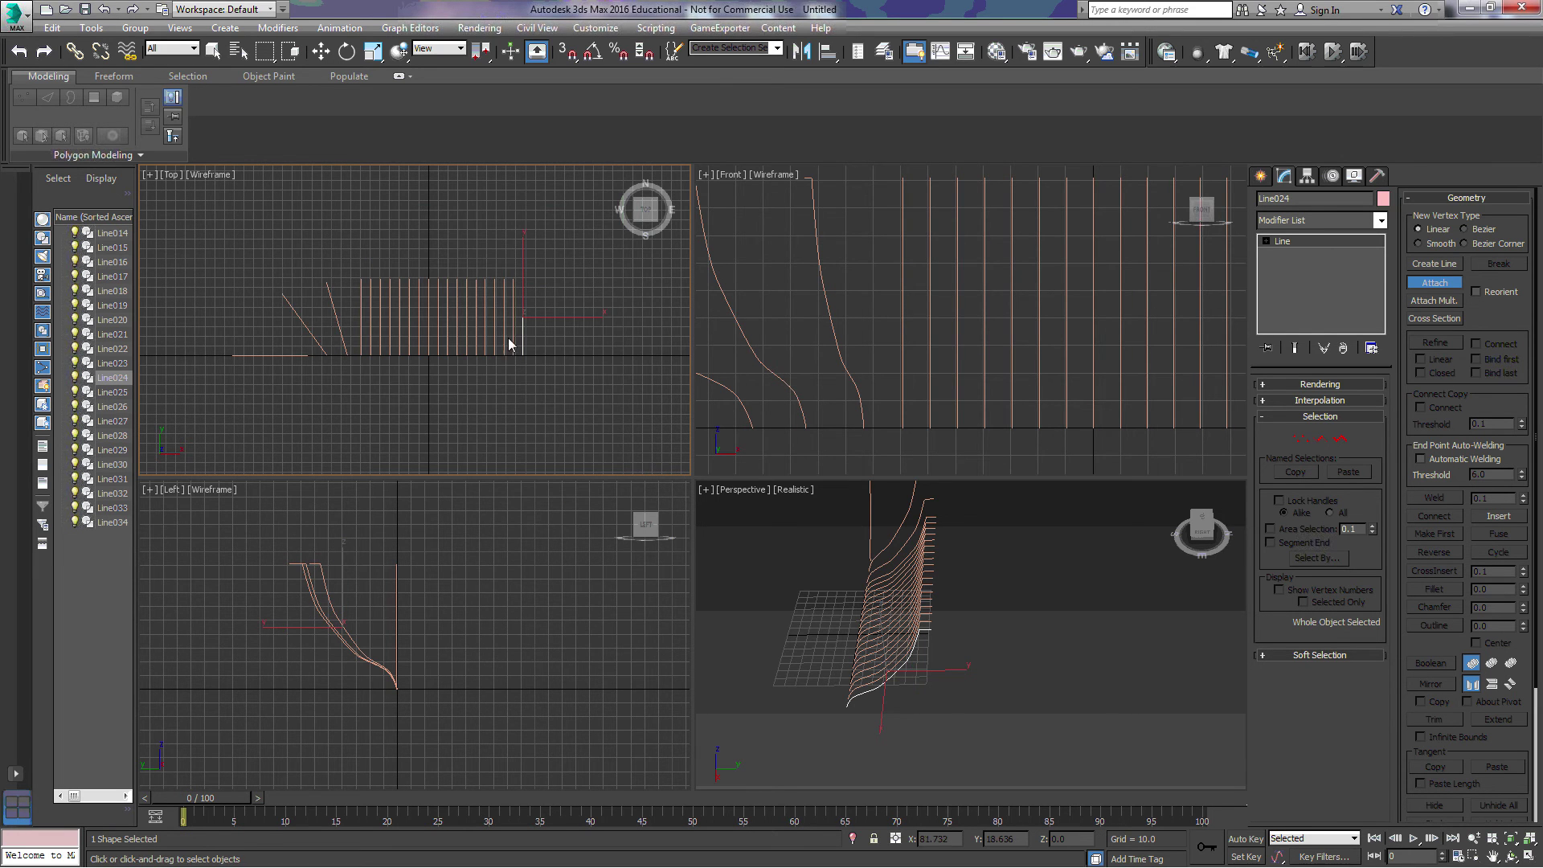
{"action": "left_click", "coordinate": [514, 332]}
{"action": "left_click", "coordinate": [504, 336]}
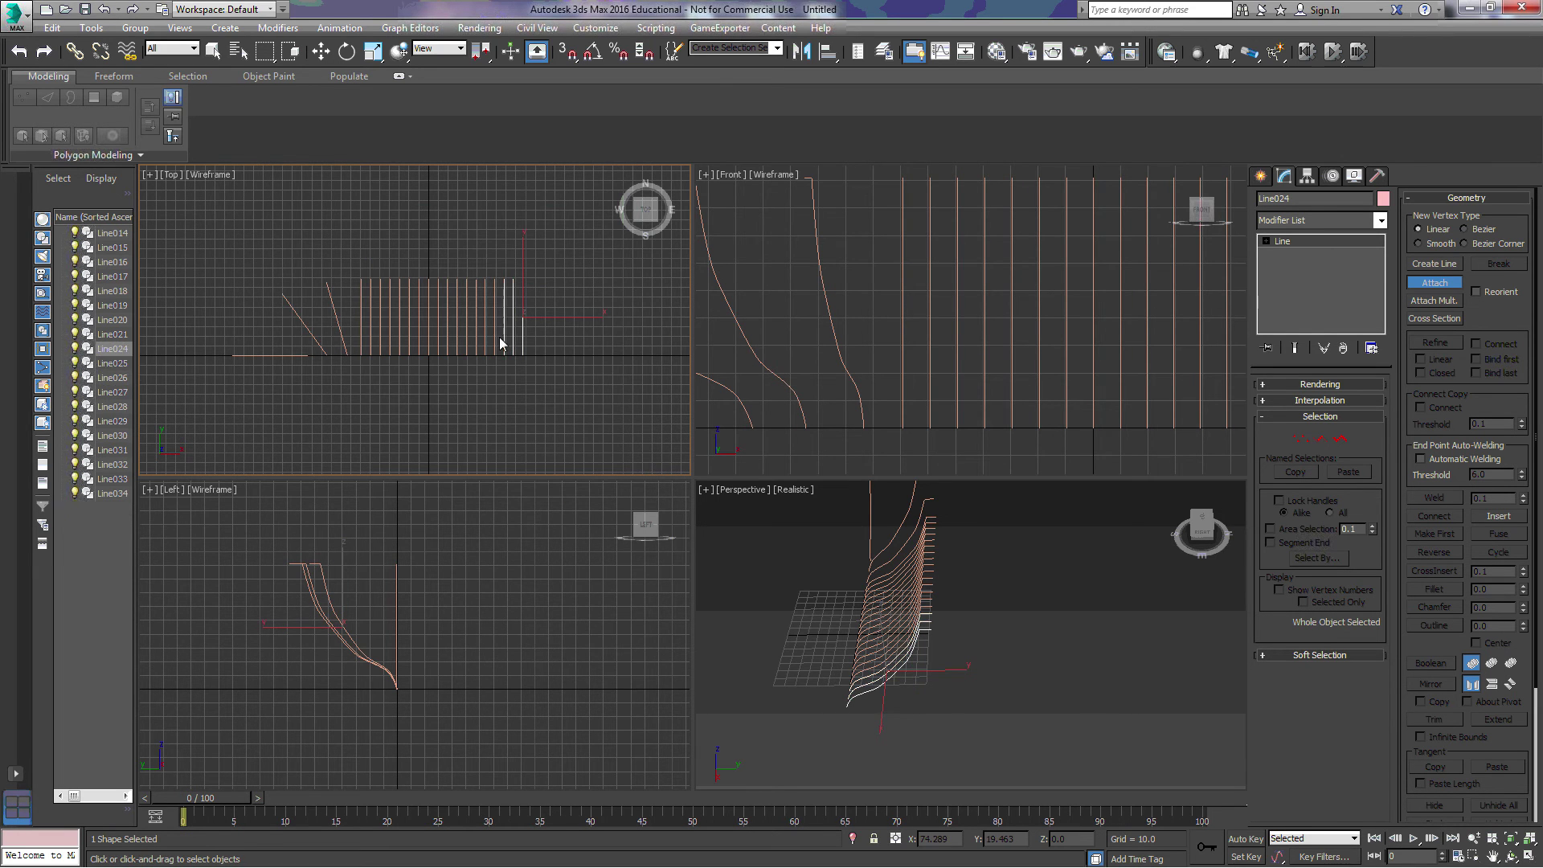
{"action": "left_click", "coordinate": [495, 336]}
{"action": "left_click", "coordinate": [486, 336]}
{"action": "left_click", "coordinate": [476, 338]}
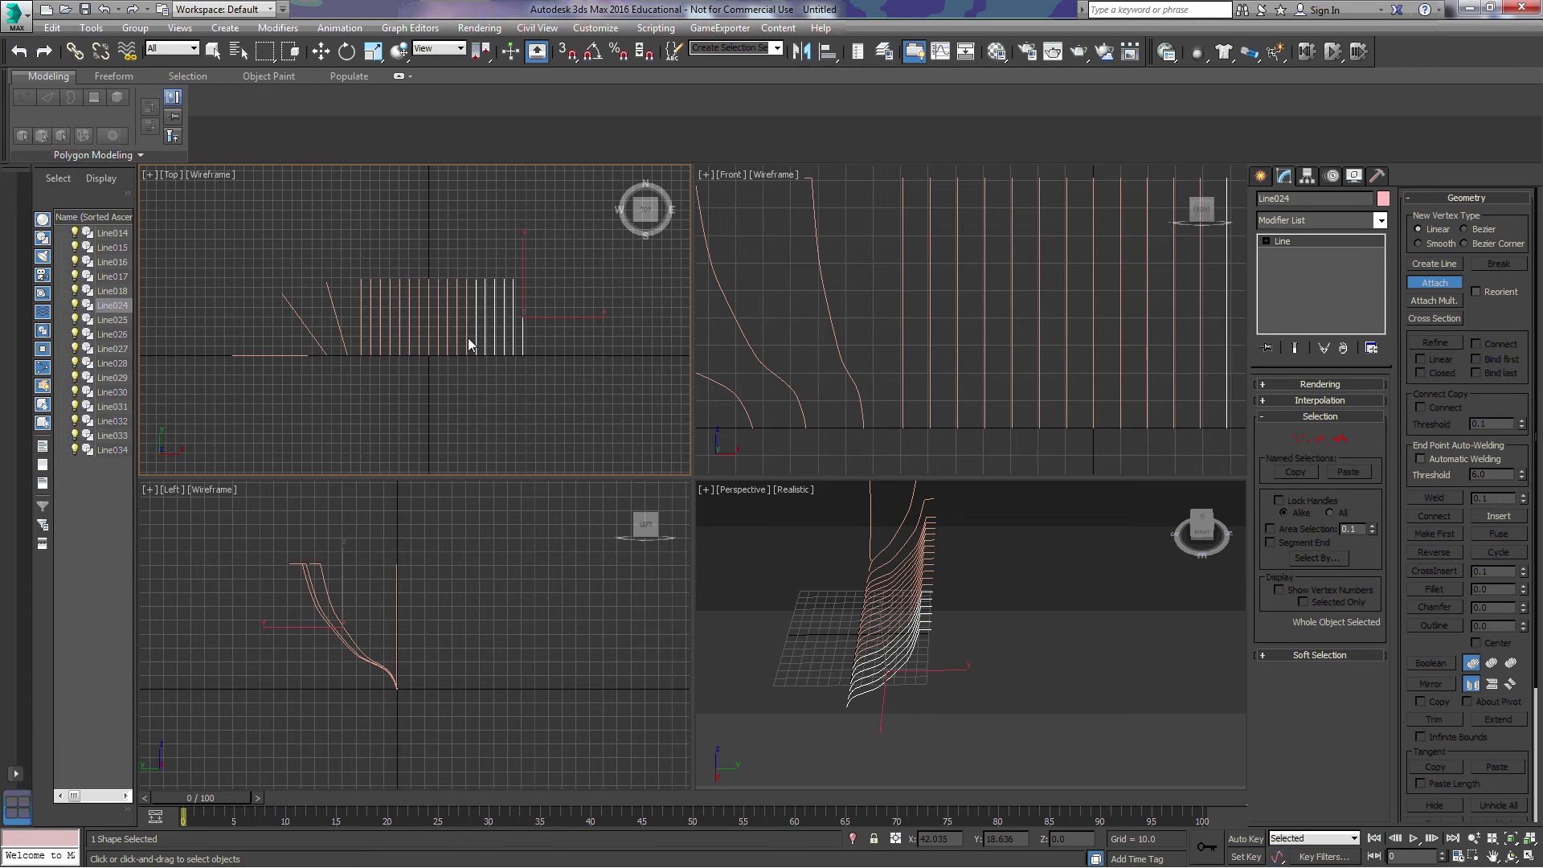
{"action": "left_click", "coordinate": [464, 338]}
{"action": "left_click", "coordinate": [455, 338]}
{"action": "left_click", "coordinate": [444, 336]}
{"action": "left_click", "coordinate": [435, 338]}
{"action": "left_click", "coordinate": [424, 337]}
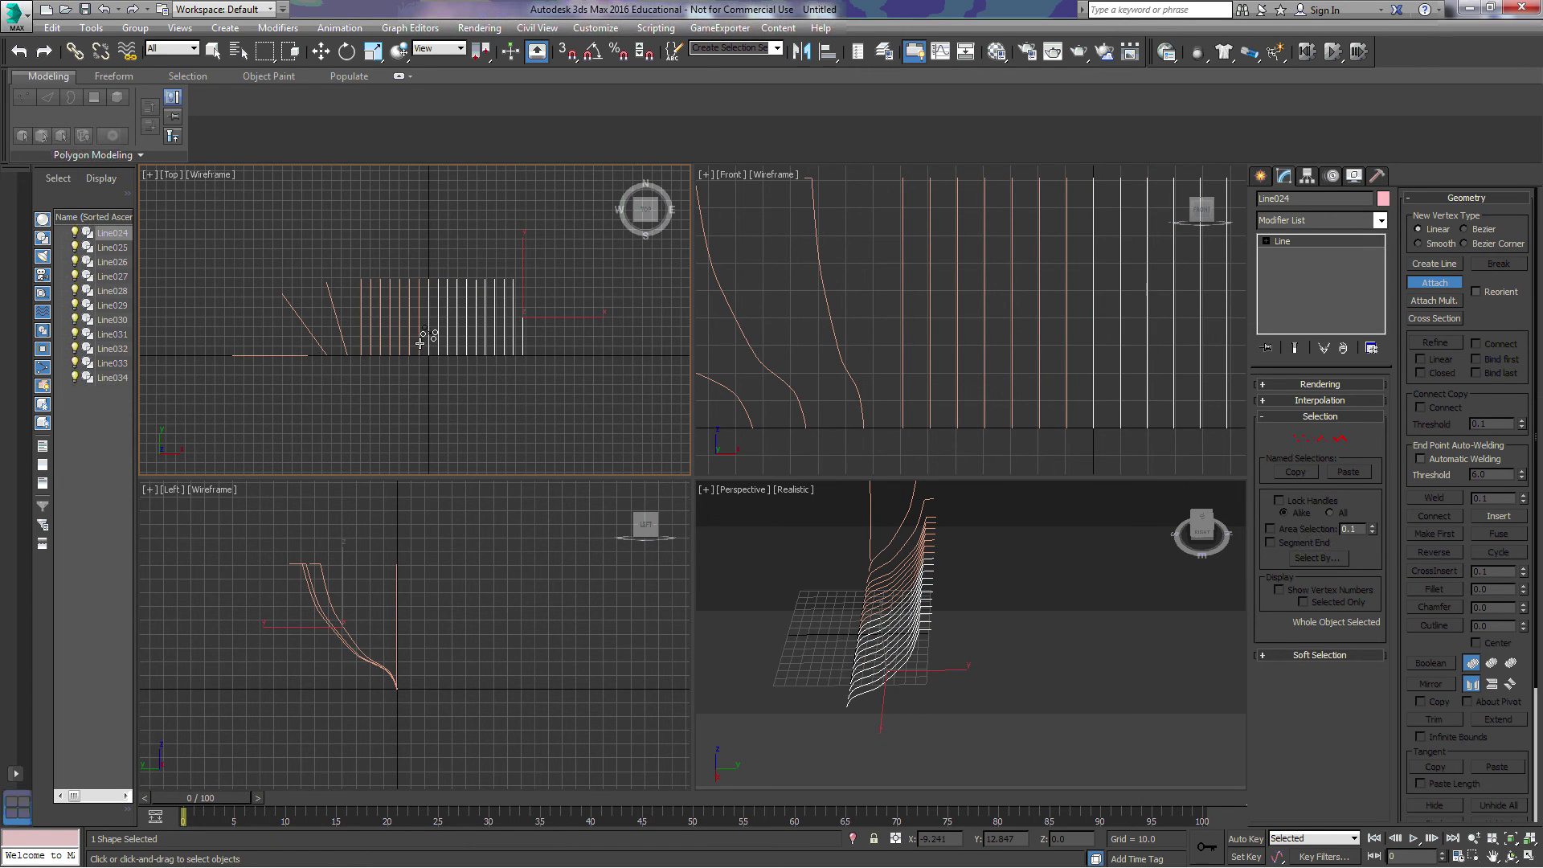
{"action": "left_click", "coordinate": [415, 341]}
{"action": "left_click", "coordinate": [404, 344]}
{"action": "left_click", "coordinate": [395, 346]}
{"action": "left_click", "coordinate": [384, 347]}
{"action": "left_click", "coordinate": [375, 349]}
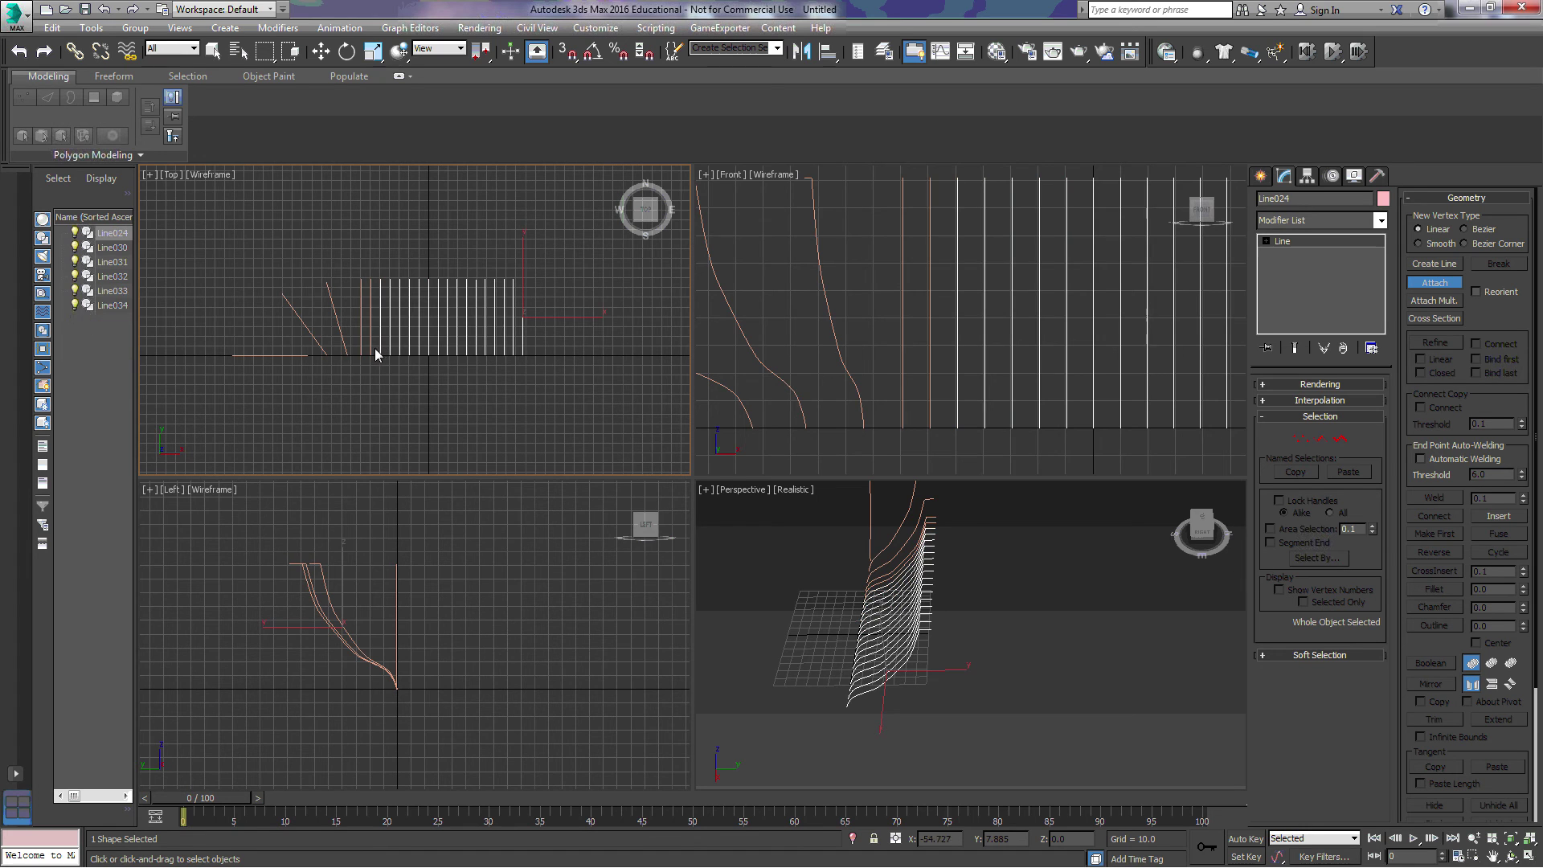
{"action": "left_click", "coordinate": [364, 348]}
{"action": "left_click", "coordinate": [361, 347]}
{"action": "left_click", "coordinate": [347, 349]}
{"action": "left_click", "coordinate": [323, 354]}
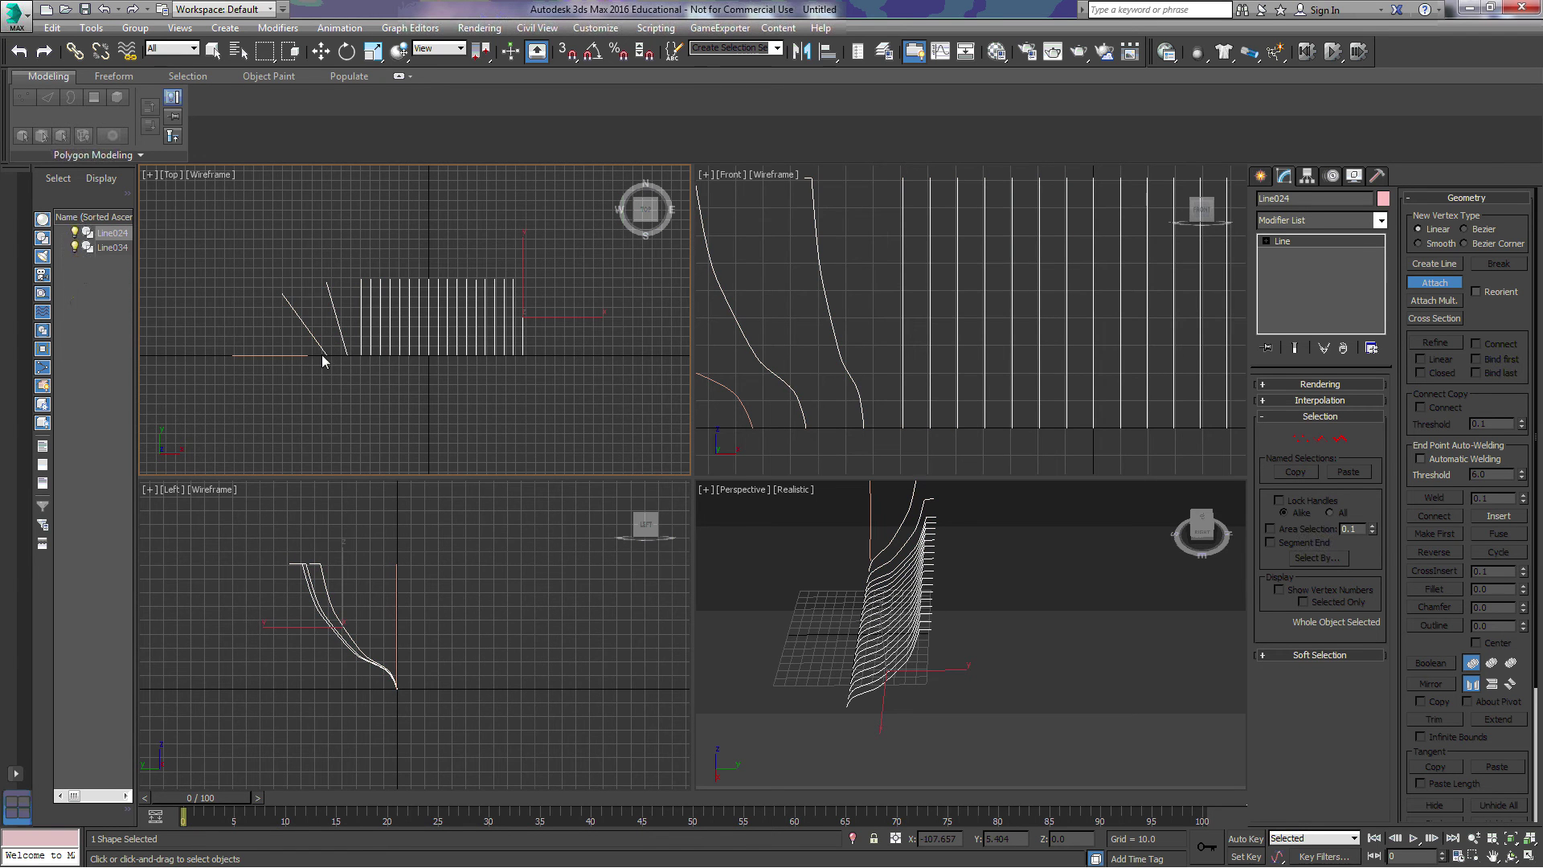
{"action": "left_click", "coordinate": [304, 356]}
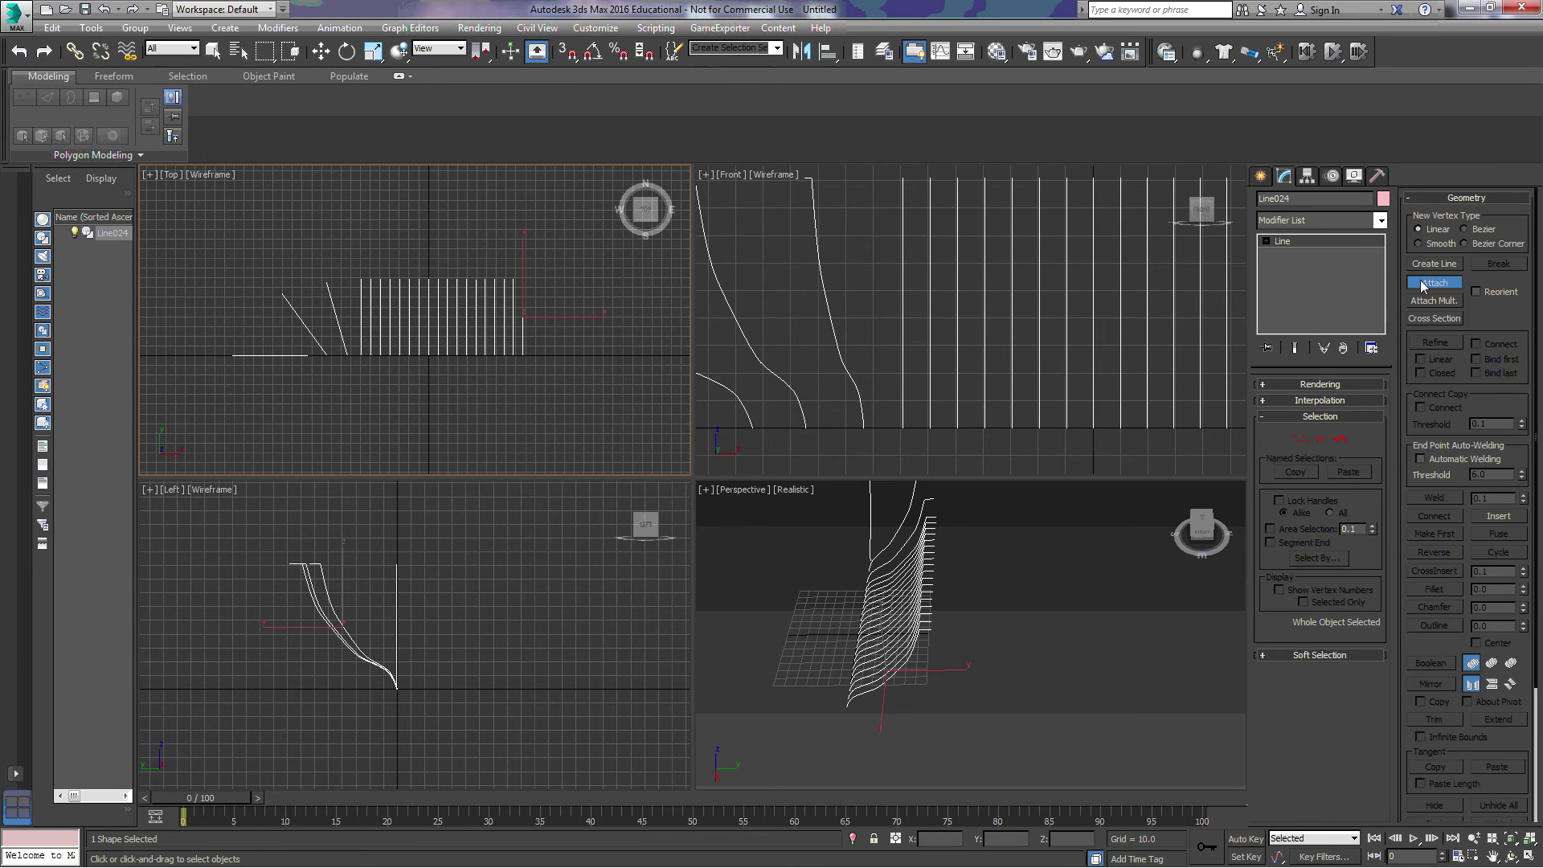
{"action": "left_click", "coordinate": [1429, 283]}
Apply a CrossSection modifier to the attached spline object to connect the profile curves lengthwise
{"action": "left_click", "coordinate": [1381, 221]}
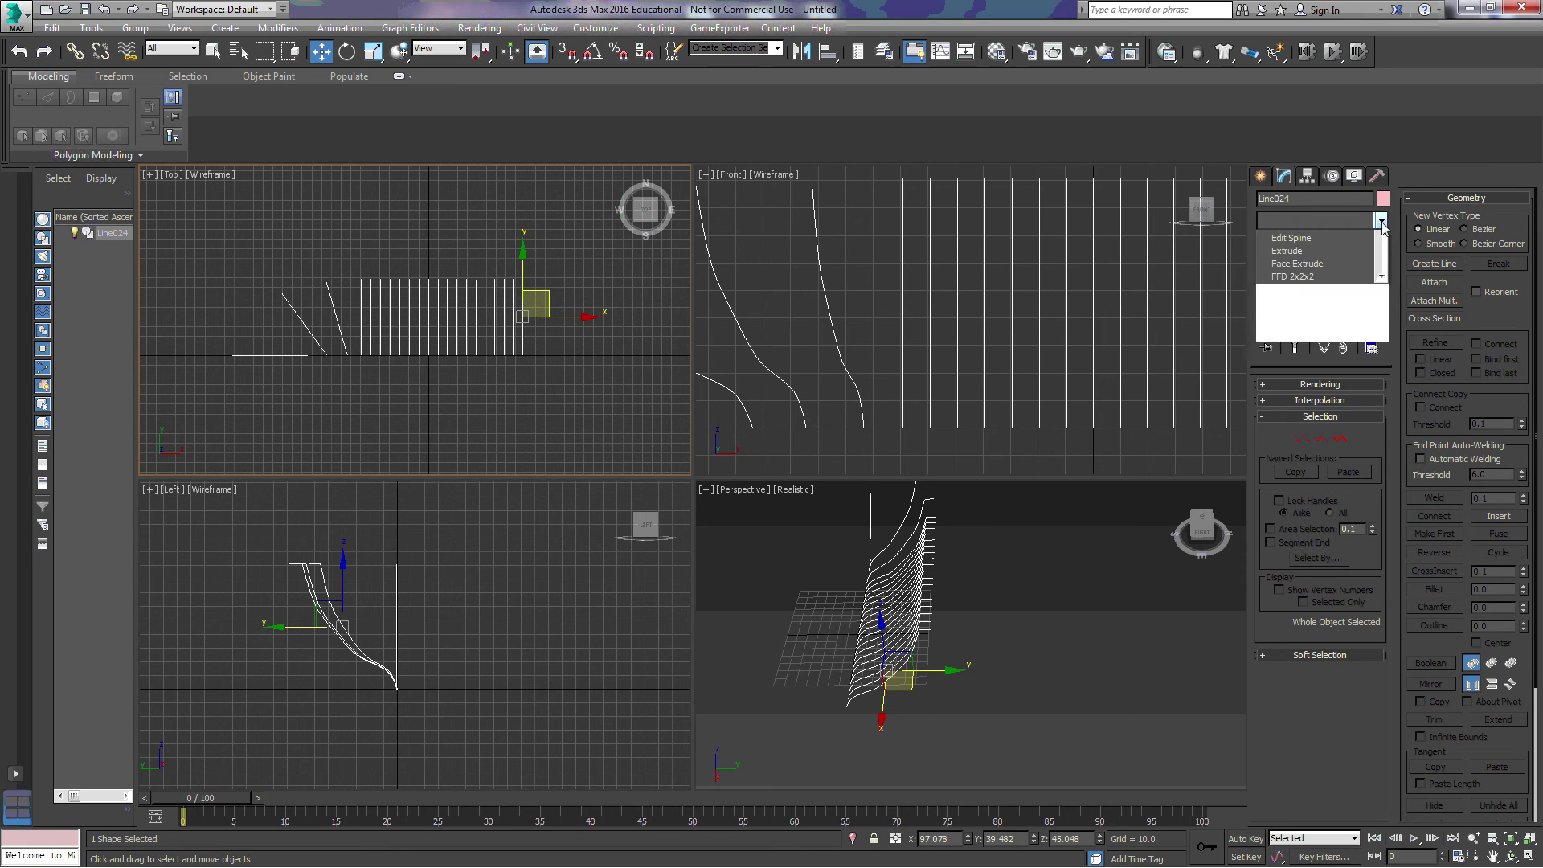
{"action": "left_click_drag", "start_coordinate": [1382, 276], "coordinate": [1387, 390]}
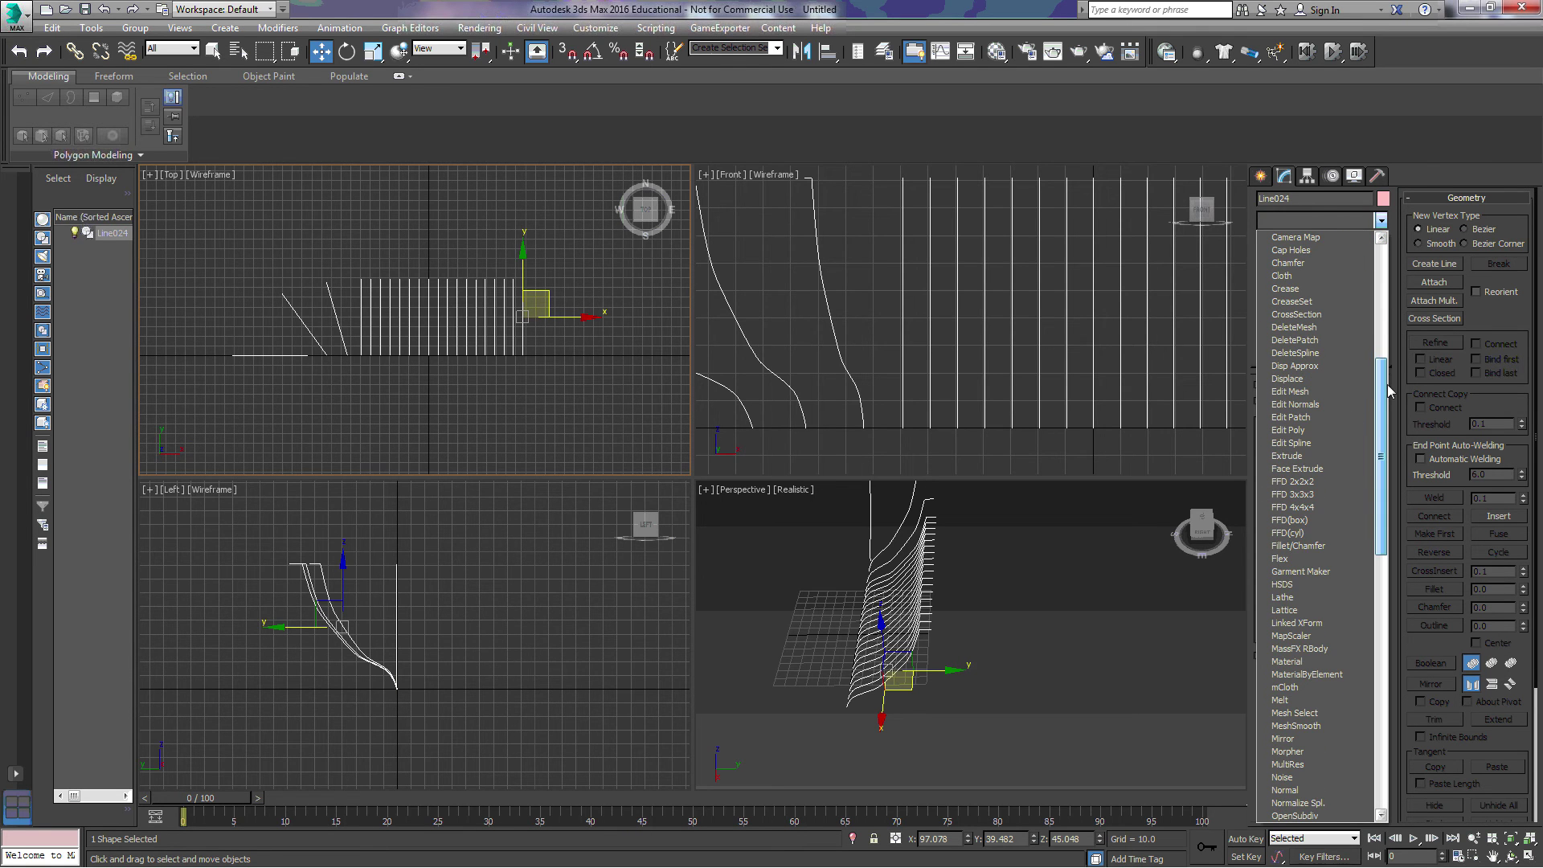
{"action": "scroll", "coordinate": [1388, 392], "scroll_direction": "up", "scroll_amount": 1}
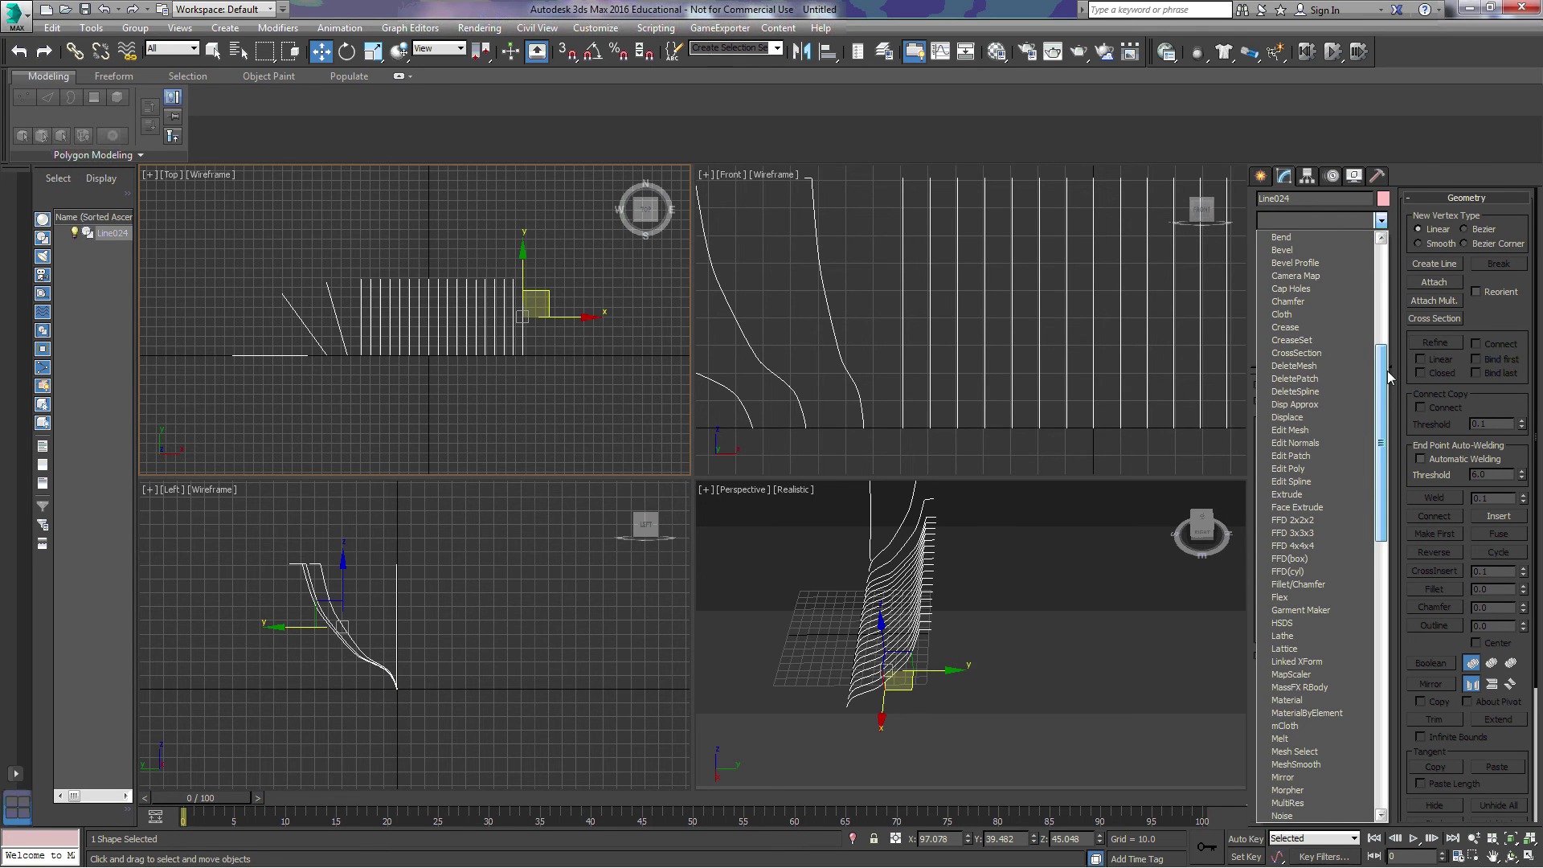
{"action": "left_click", "coordinate": [1347, 355]}
{"action": "middle_click_drag", "start_coordinate": [367, 373], "coordinate": [353, 356]}
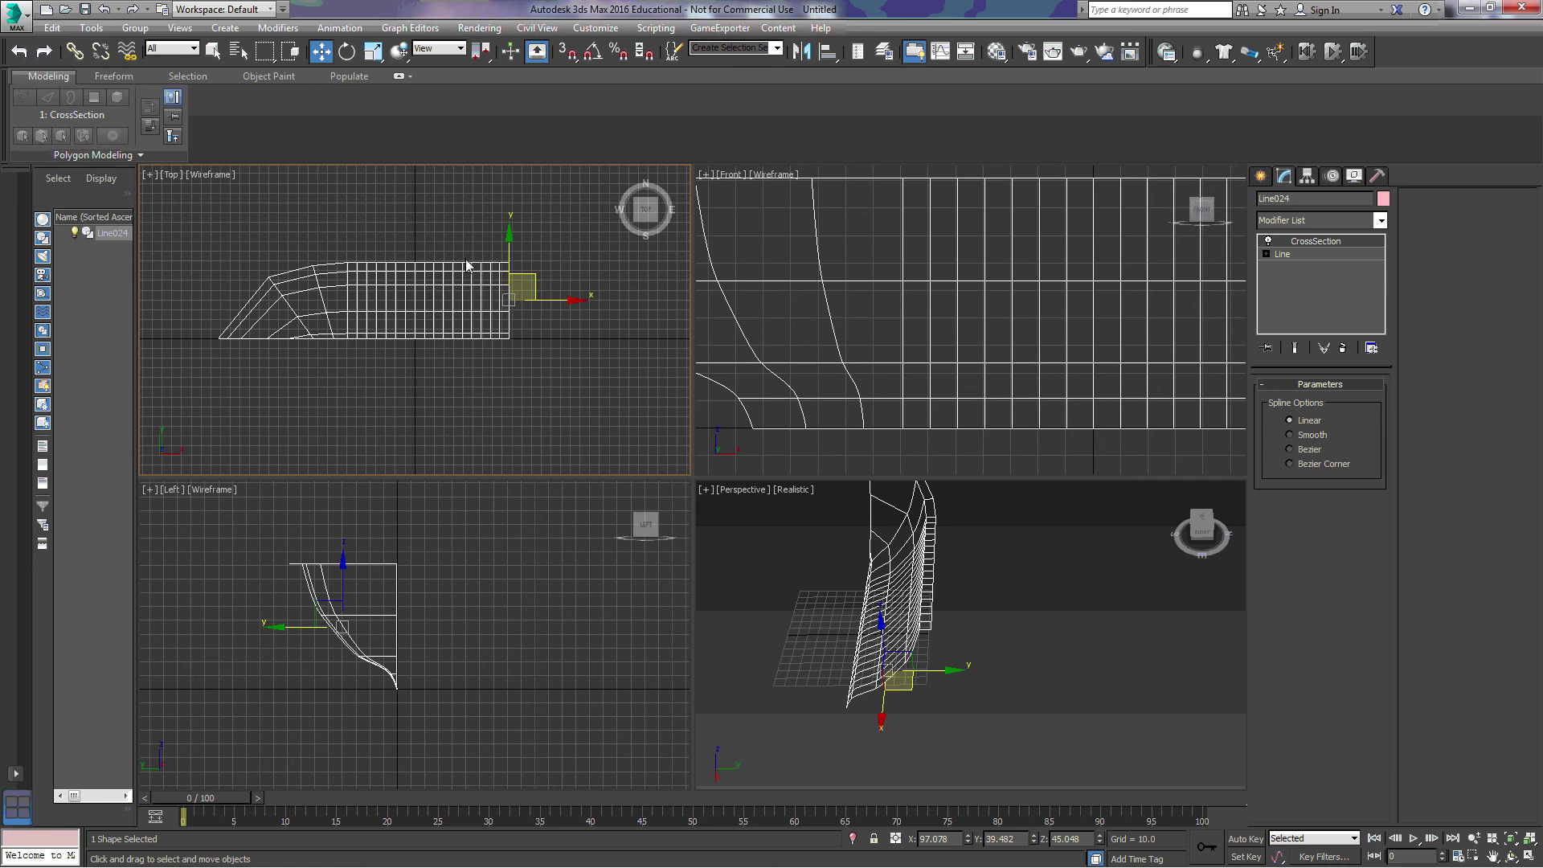
Apply a Surface modifier to the spline cage and inspect the resulting shape from several angles in the Perspective view
{"action": "left_click", "coordinate": [1380, 222]}
{"action": "left_click_drag", "start_coordinate": [1384, 288], "coordinate": [1388, 587]}
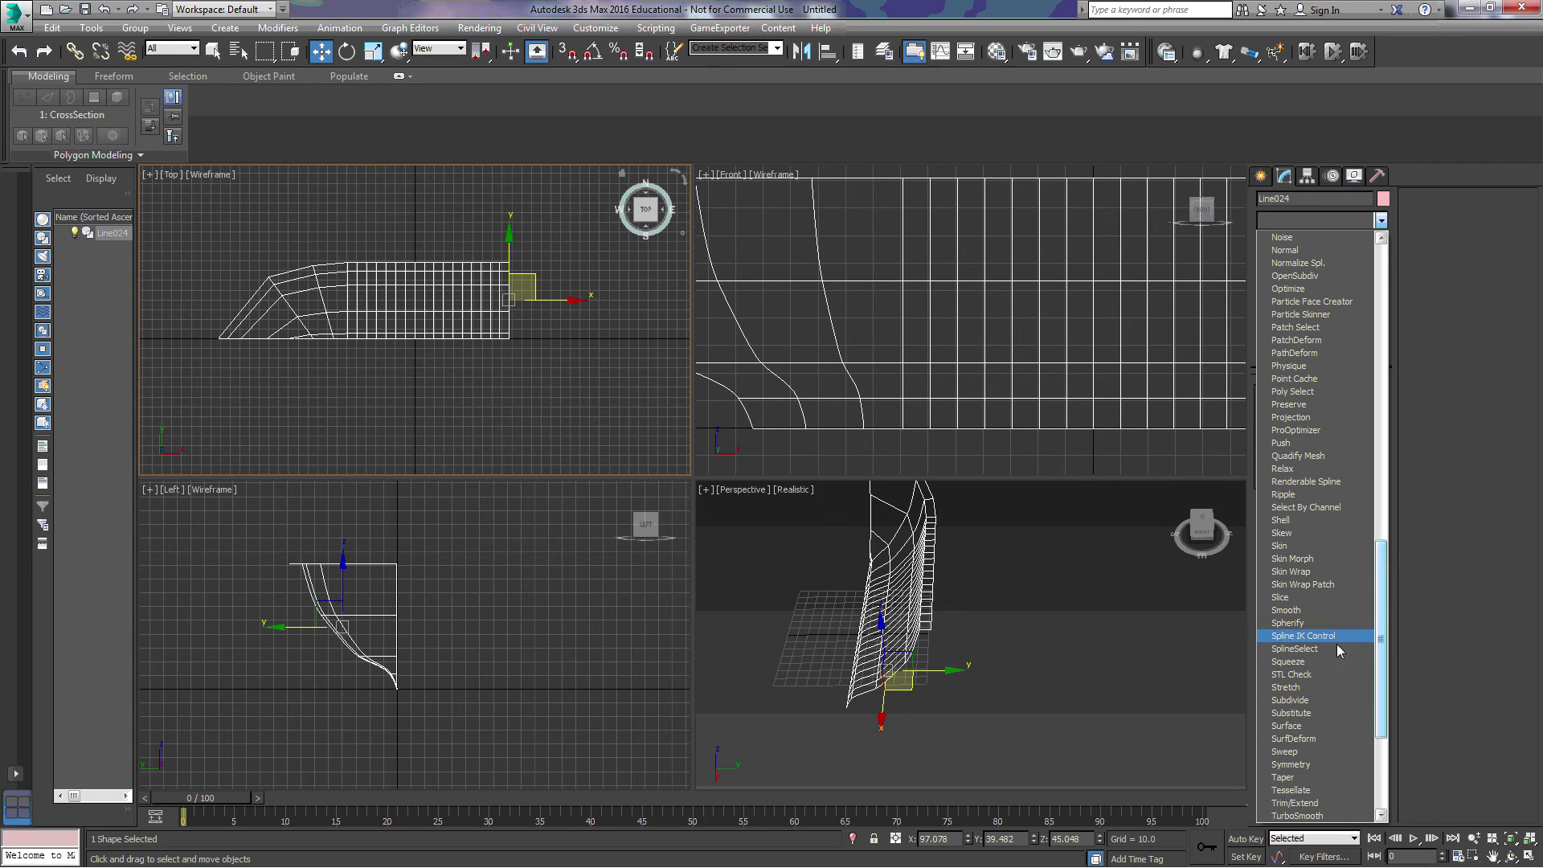
{"action": "left_click", "coordinate": [1286, 725]}
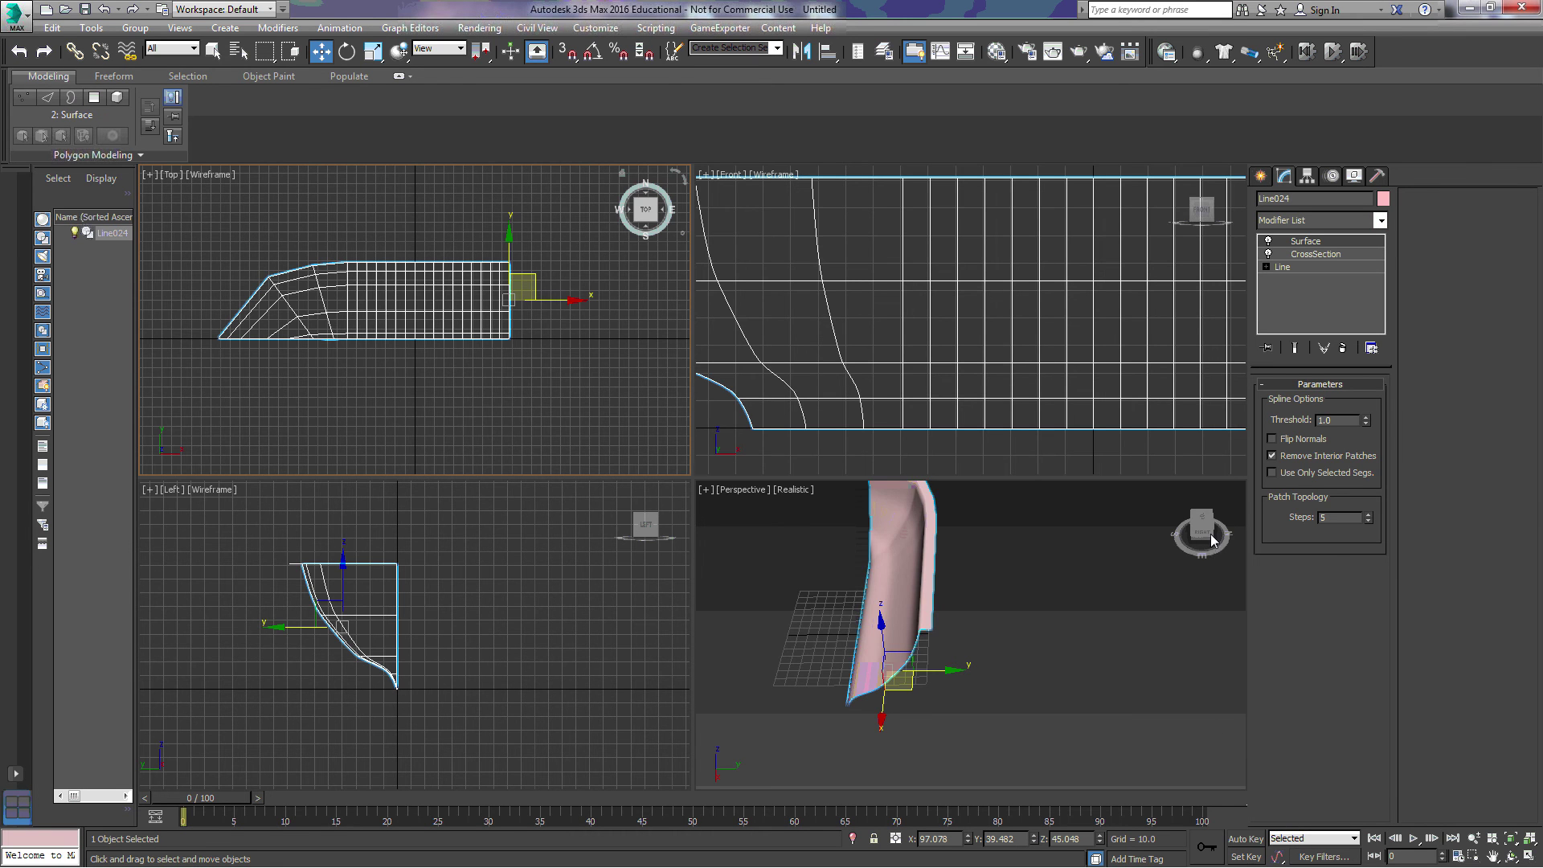
{"action": "left_click_drag", "start_coordinate": [1215, 540], "coordinate": [1206, 529]}
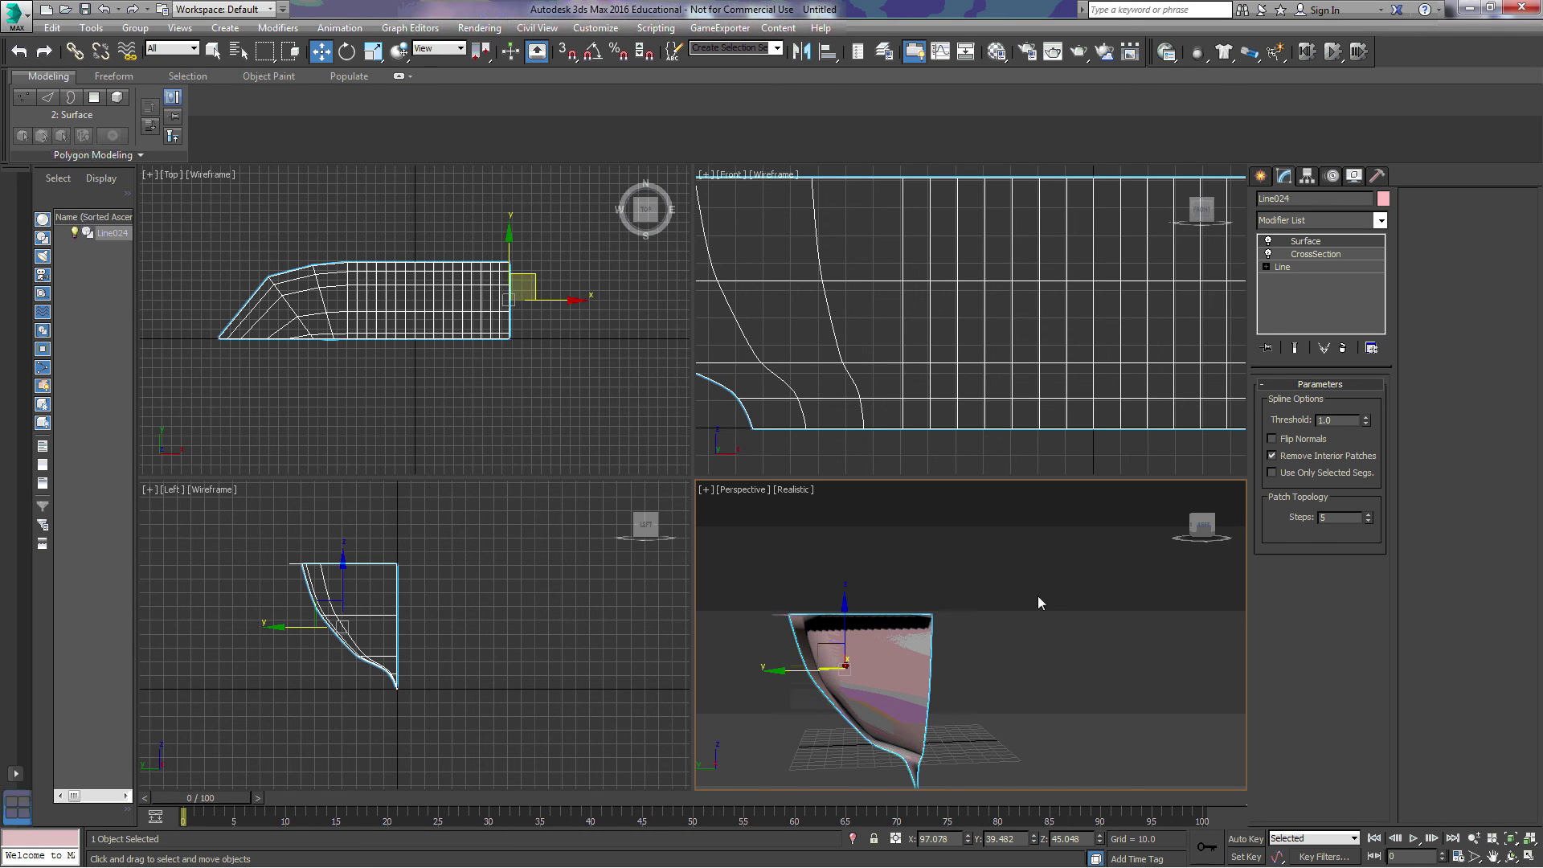
{"action": "left_click_drag", "start_coordinate": [1202, 528], "coordinate": [1213, 528]}
{"action": "key", "text": "z"}
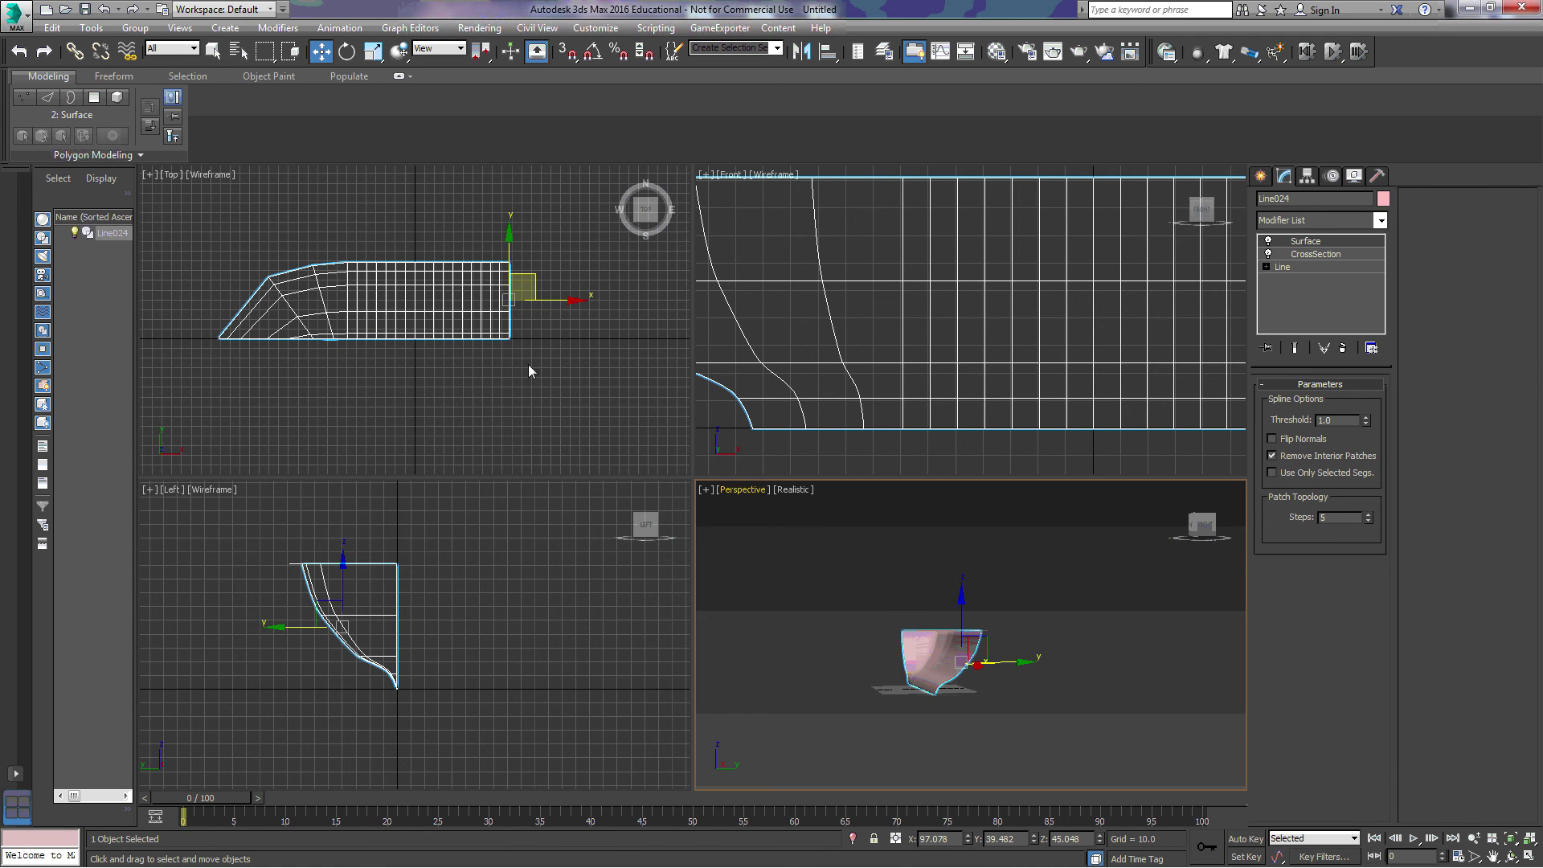
{"action": "left_click", "coordinate": [1203, 525]}
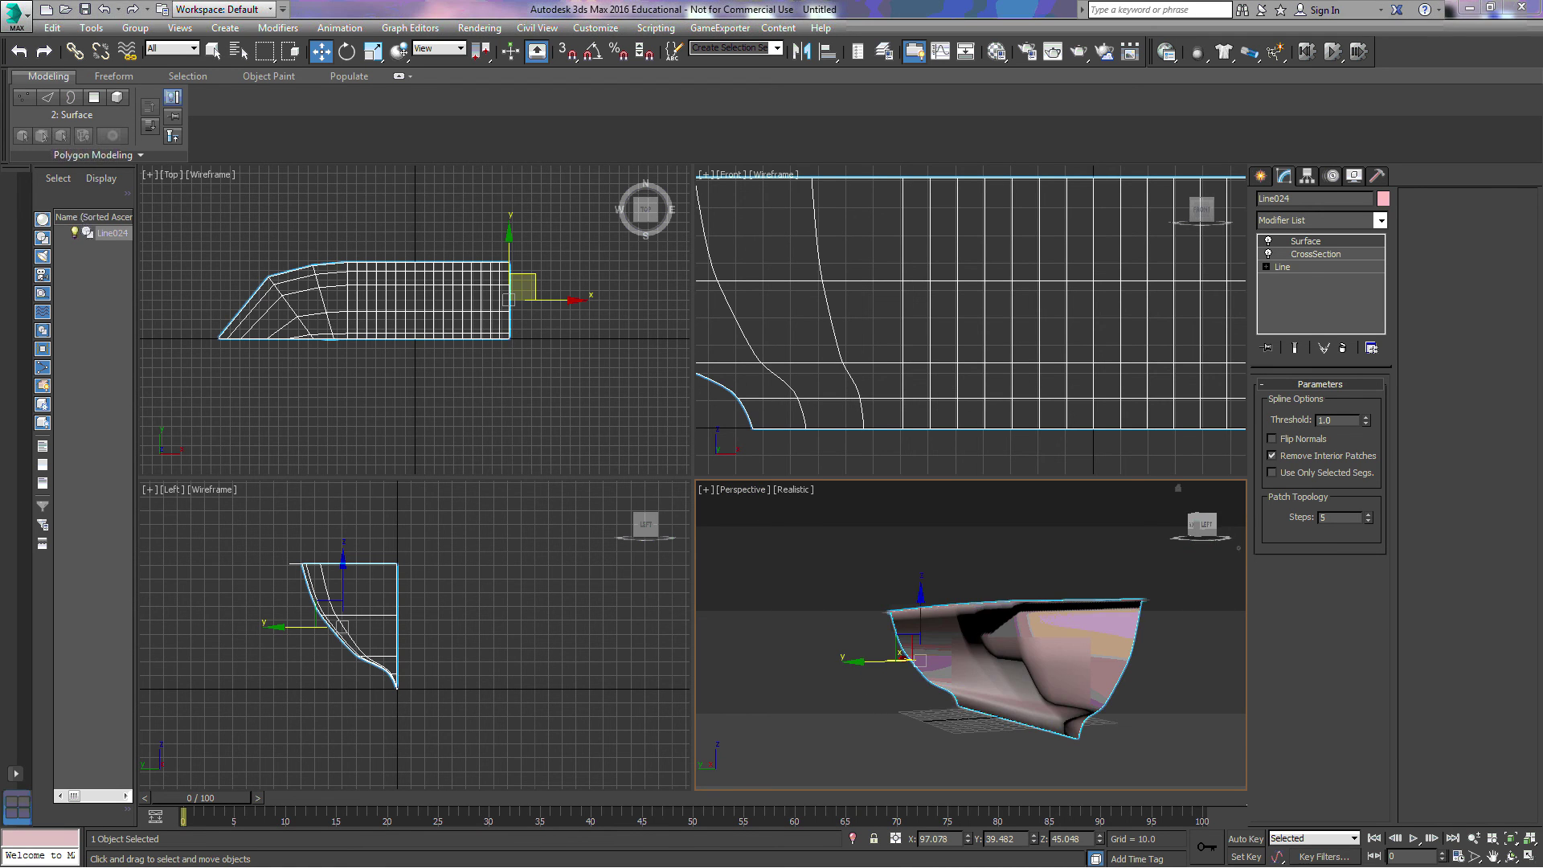